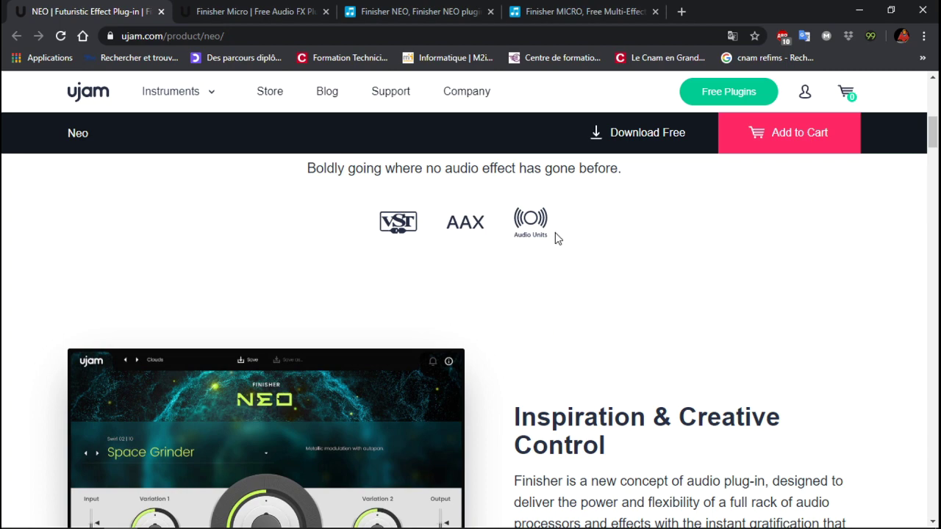
- Look over the Finisher NEO and Finisher Micro product pages on the ujam site
{"action": "mouse_move", "coordinate": [932, 134]}
{"action": "left_mouse_down"}
{"action": "mouse_move", "coordinate": [935, 164]}
{"action": "mouse_move", "coordinate": [933, 150]}
{"action": "left_mouse_up"}
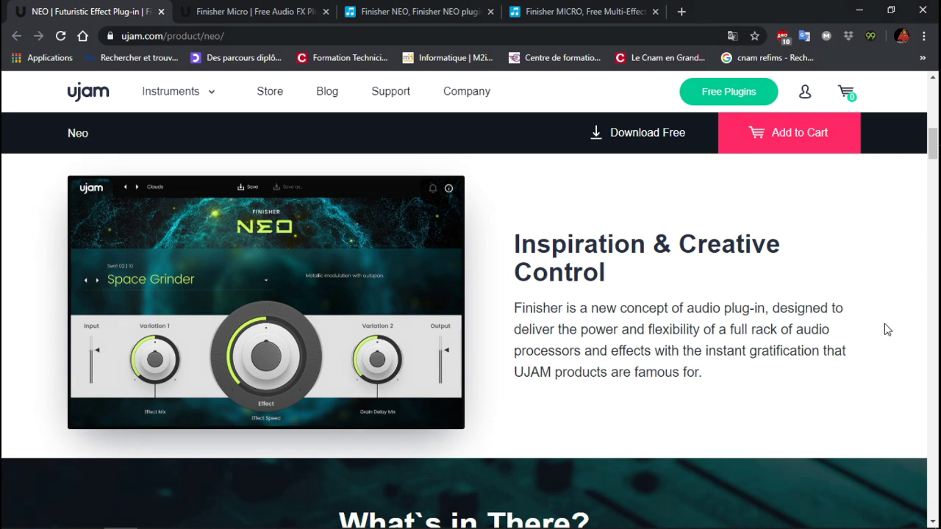
{"action": "left_click", "coordinate": [256, 11]}
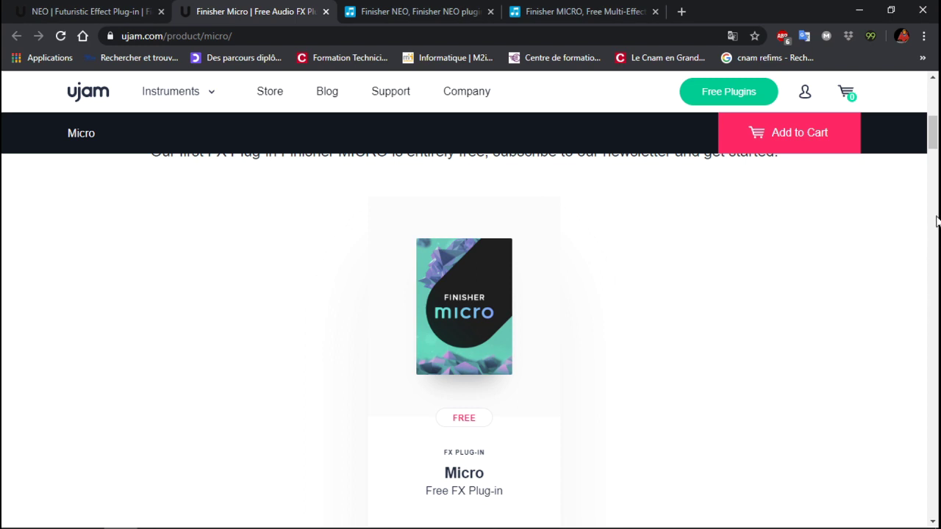
{"action": "left_click_drag", "start_coordinate": [933, 134], "coordinate": [935, 165]}
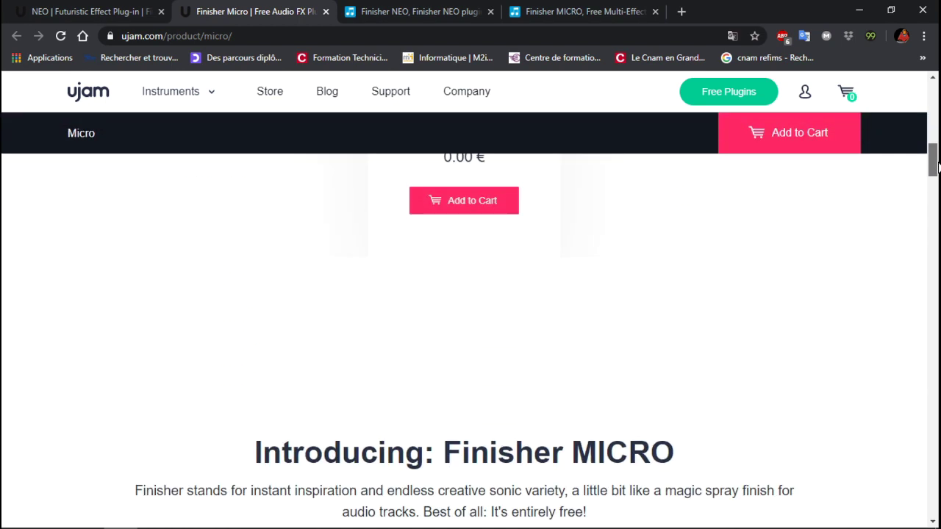
- Look over the Finisher NEO and Finisher MICRO product pages on Plugin Boutique
{"action": "left_click", "coordinate": [416, 12]}
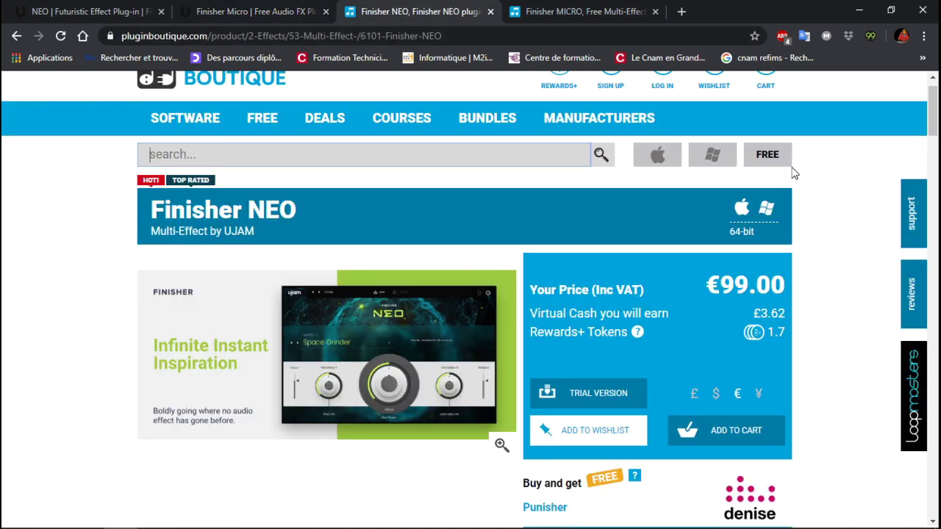
{"action": "left_click_drag", "start_coordinate": [931, 113], "coordinate": [932, 107]}
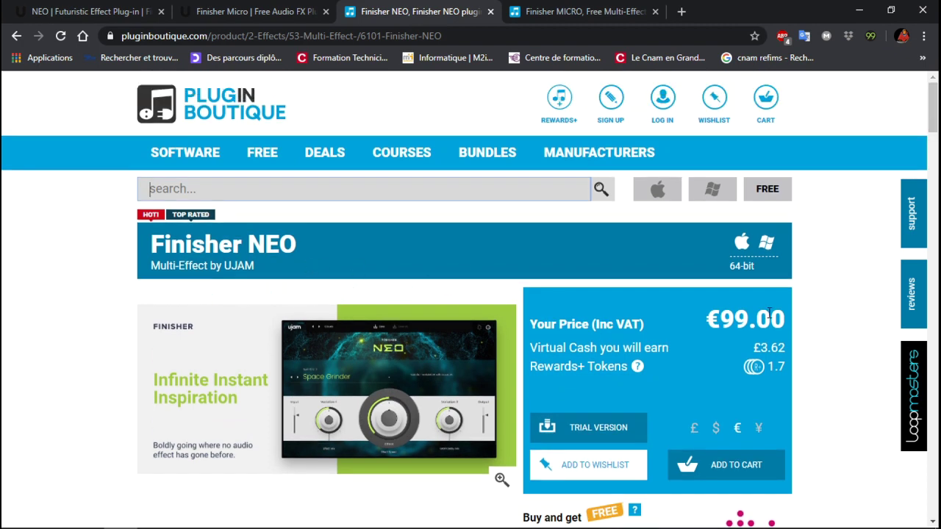
{"action": "left_click", "coordinate": [581, 11]}
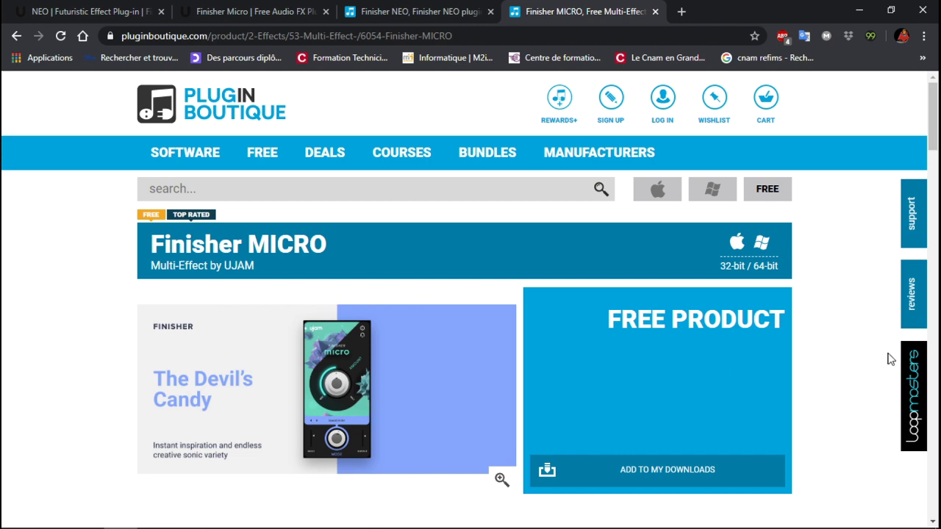
{"action": "left_click_drag", "start_coordinate": [934, 129], "coordinate": [937, 187]}
- Switch to Reason, view the FIN-MICRO inserts on the drum channels, and show the sequencer in full view
{"action": "mouse_move", "coordinate": [724, 524]}
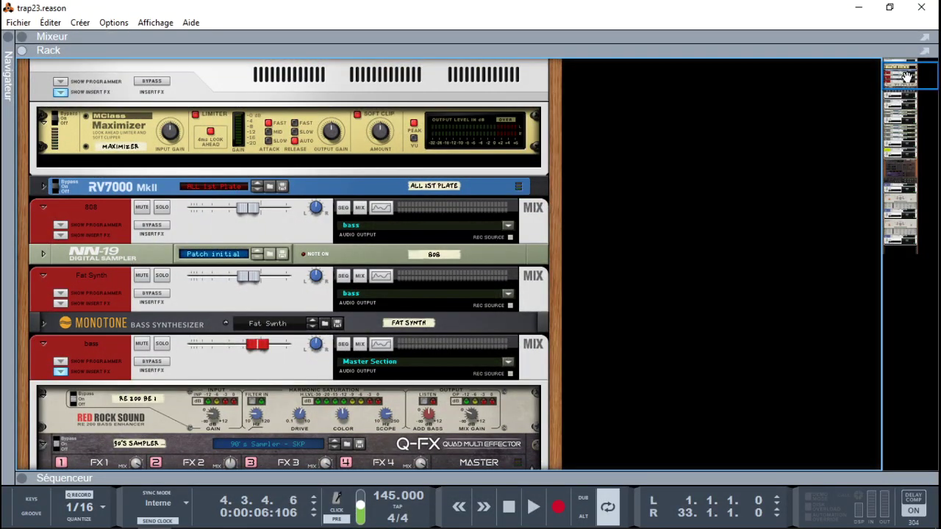
{"action": "left_click_drag", "start_coordinate": [907, 77], "coordinate": [899, 110]}
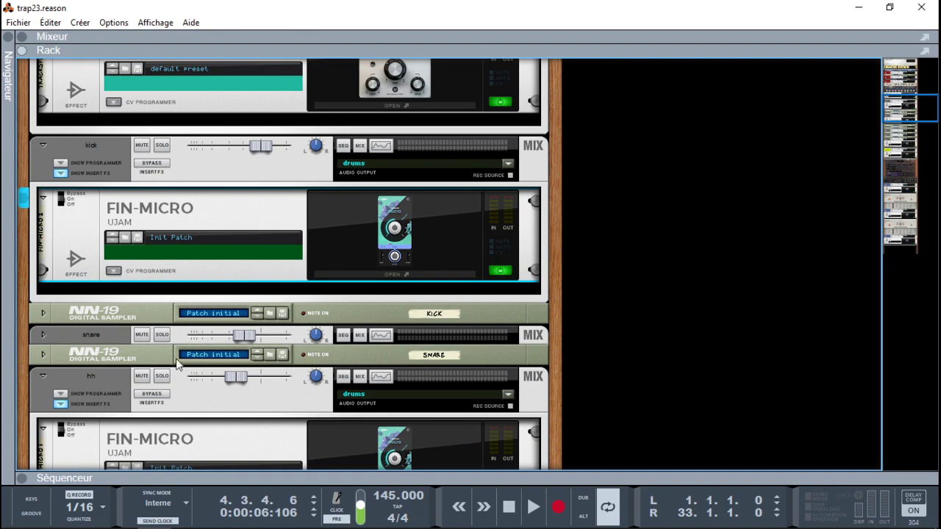
{"action": "left_click", "coordinate": [23, 480]}
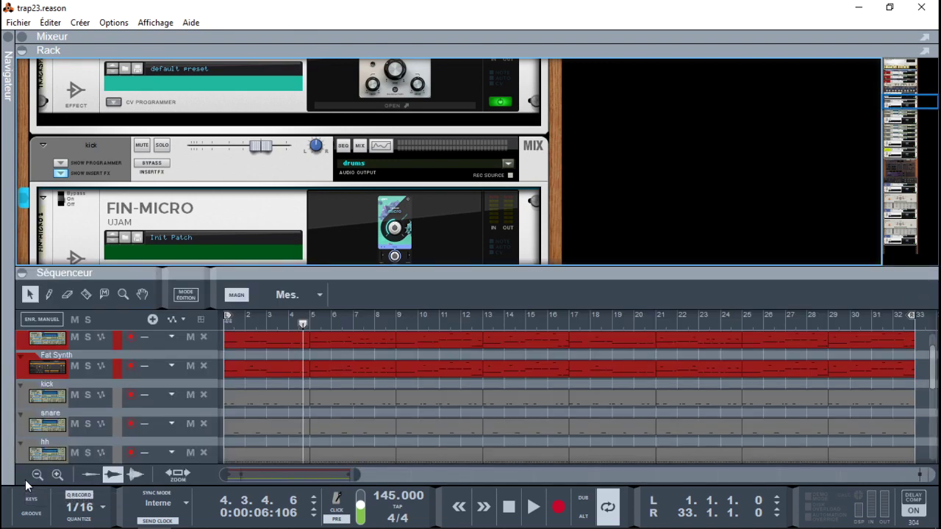
{"action": "left_click", "coordinate": [25, 56]}
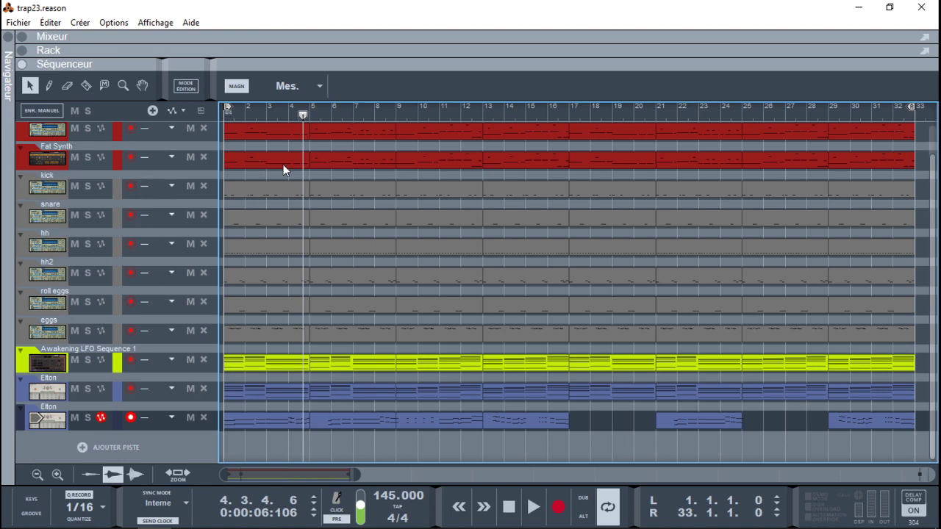
- Play the song from the start while viewing the bass channel's effects in the rack, and stop playback
{"action": "key", "text": "Home"}
{"action": "key", "text": "space"}
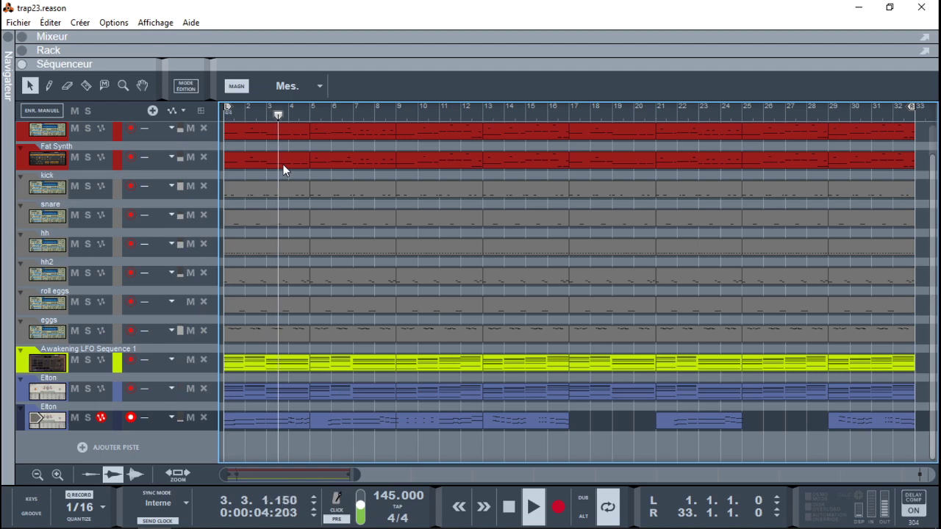
{"action": "key", "text": "F6"}
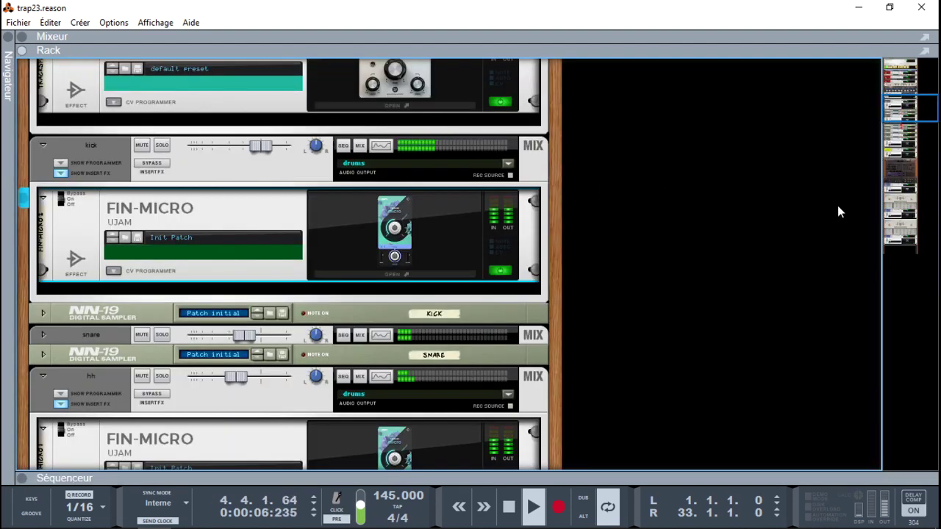
{"action": "left_click", "coordinate": [889, 87]}
{"action": "mouse_move", "coordinate": [889, 87]}
{"action": "left_mouse_down"}
{"action": "mouse_move", "coordinate": [889, 63]}
{"action": "mouse_move", "coordinate": [898, 224]}
{"action": "mouse_move", "coordinate": [895, 79]}
{"action": "left_mouse_up"}
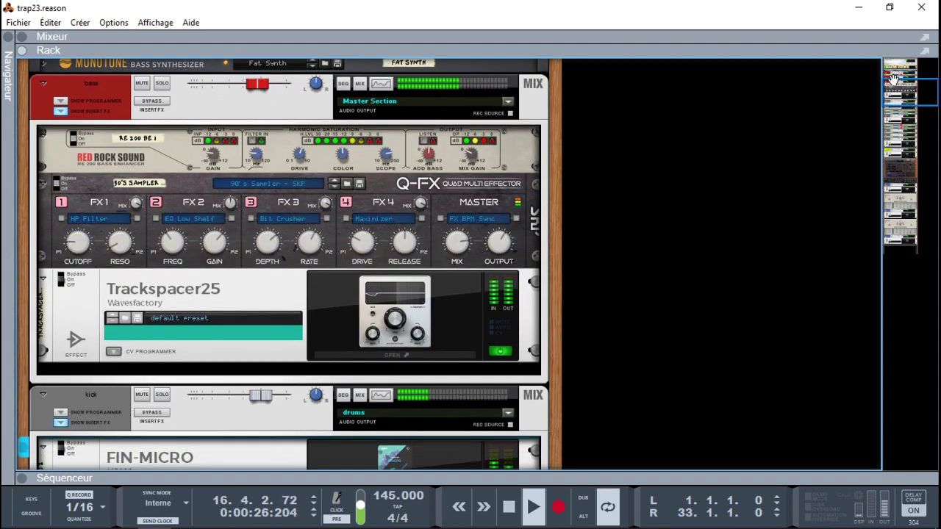
{"action": "key", "text": "space"}
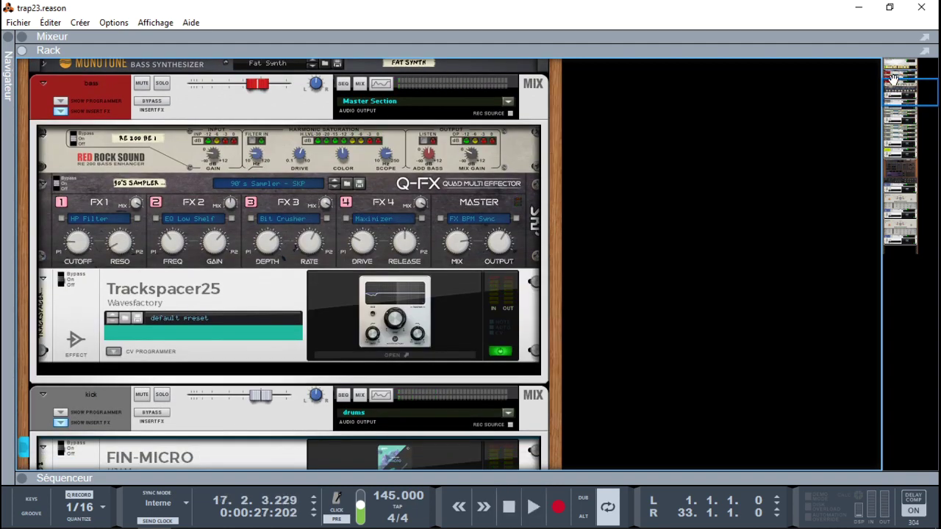
- Solo the kick channel and listen to it with its insert effects active and with them bypassed
{"action": "left_click_drag", "start_coordinate": [894, 84], "coordinate": [897, 97]}
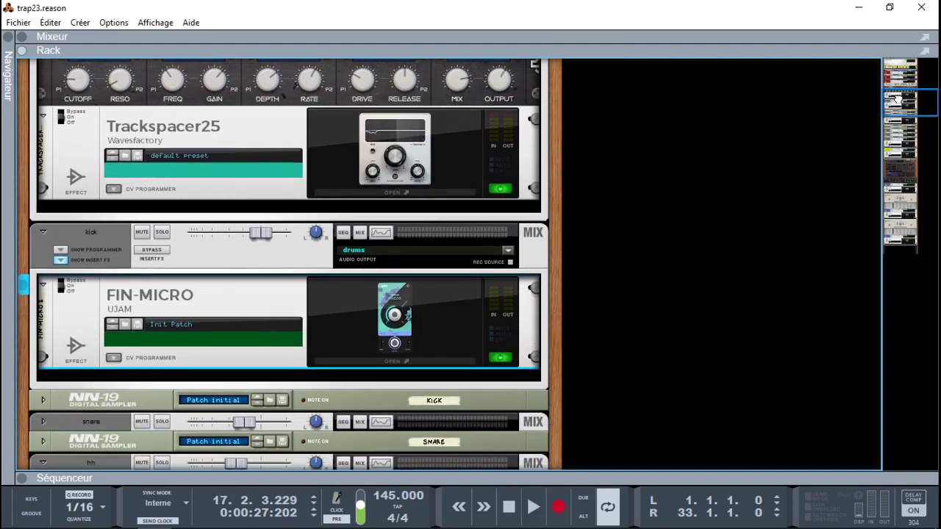
{"action": "left_click", "coordinate": [161, 232]}
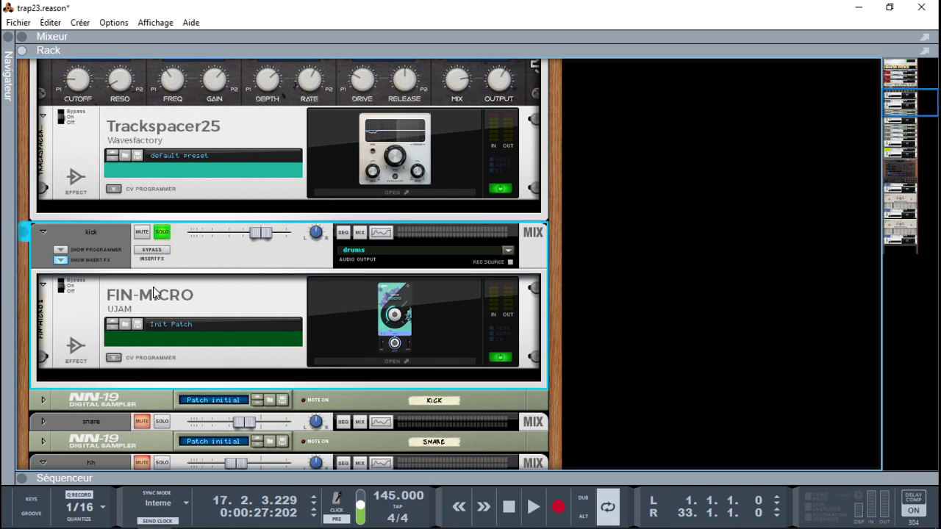
{"action": "key", "text": "space"}
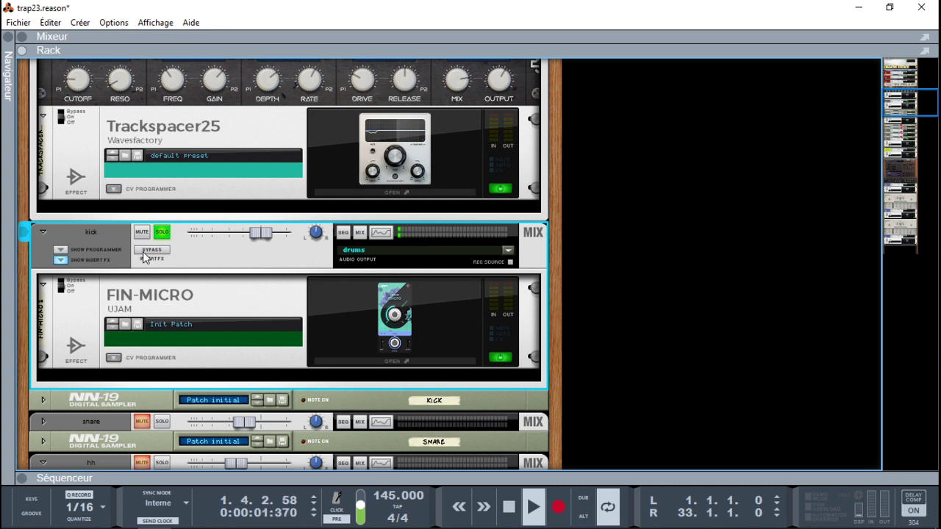
{"action": "key", "text": "space"}
{"action": "left_click", "coordinate": [152, 251]}
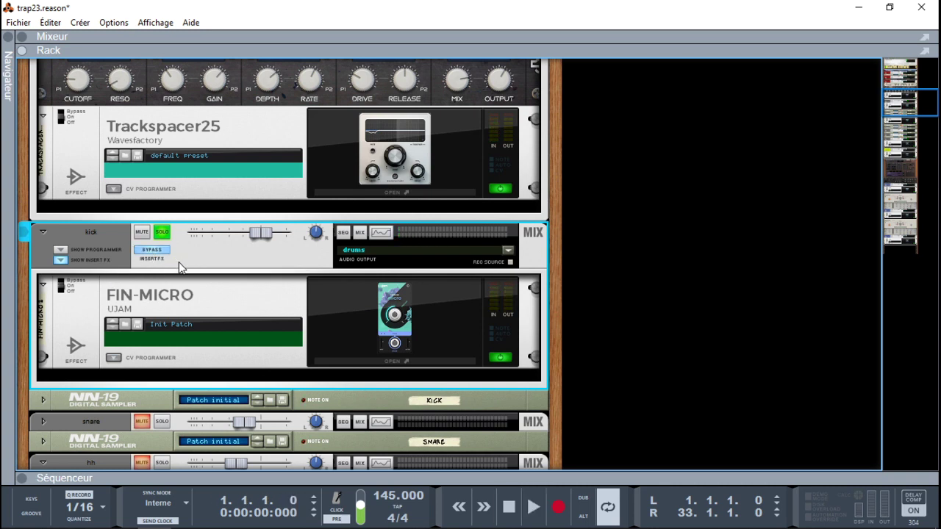
{"action": "key", "text": "space"}
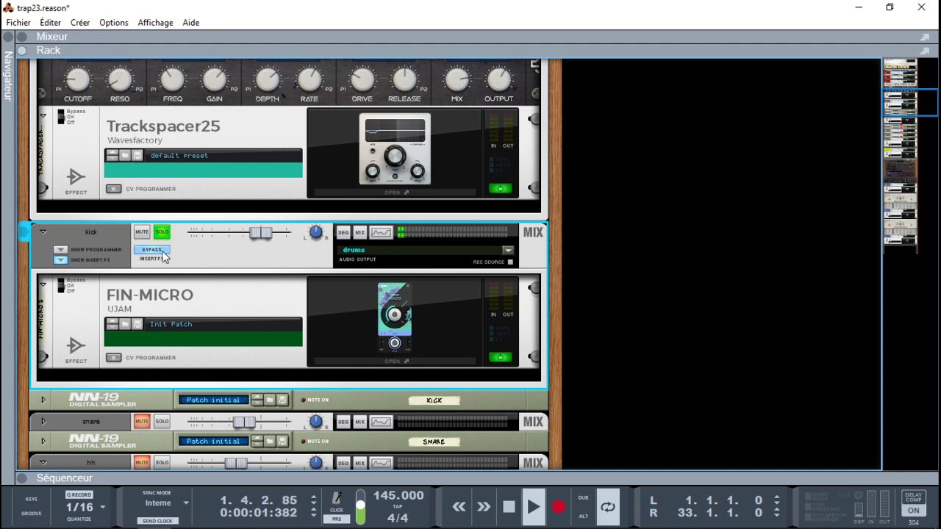
- Open the kick's FIN-MICRO device beside the rack, re-enable the channel's insert effects, and raise the Amount slightly
{"action": "left_click", "coordinate": [388, 364]}
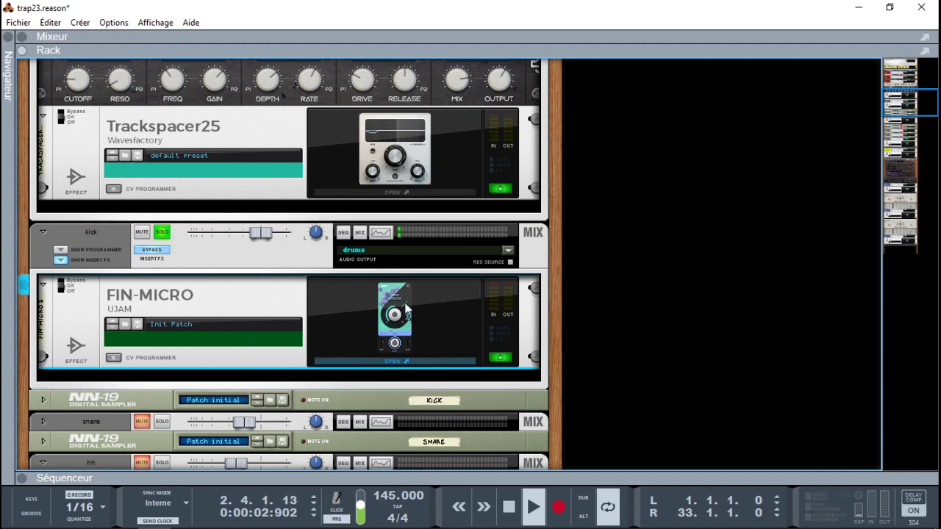
{"action": "left_click_drag", "start_coordinate": [492, 26], "coordinate": [634, 12]}
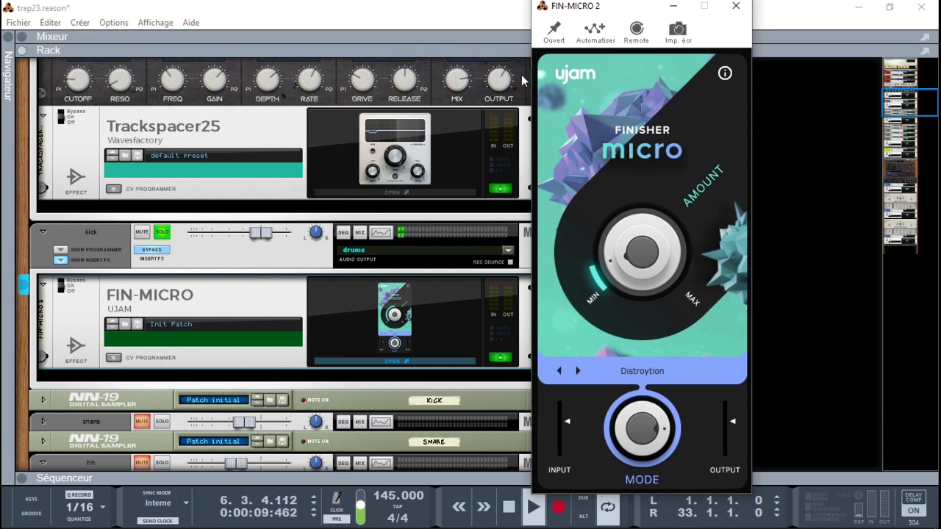
{"action": "left_click", "coordinate": [153, 251]}
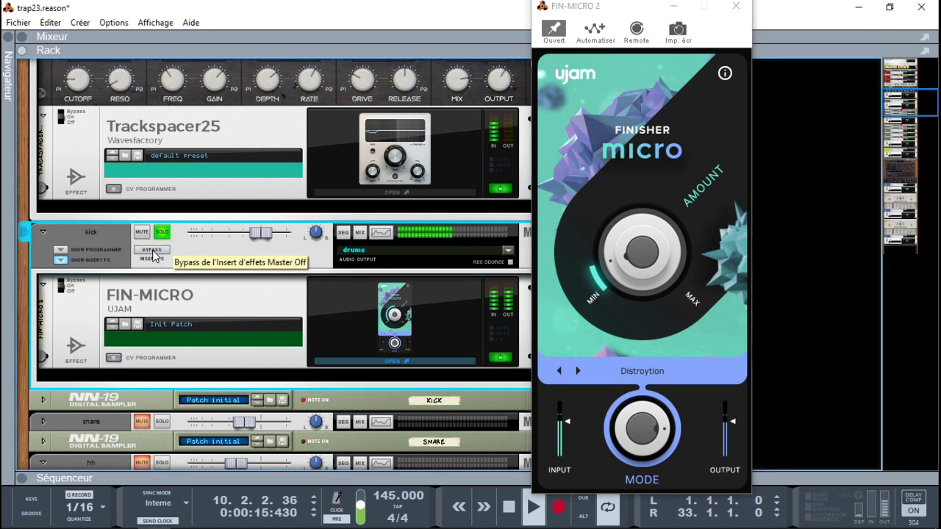
{"action": "left_click_drag", "start_coordinate": [642, 259], "coordinate": [633, 240]}
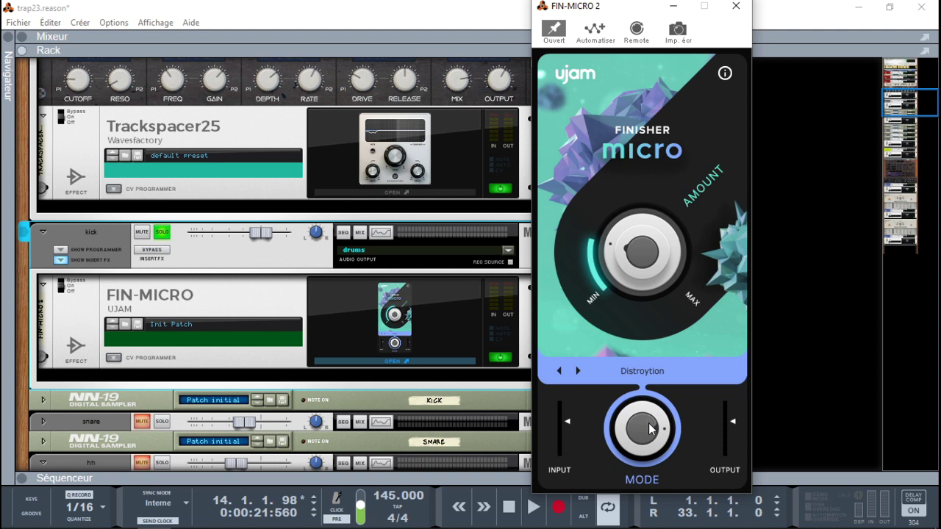
- Look through FIN-MICRO's list of effect modes without changing the Distroytion mode
{"action": "left_click", "coordinate": [639, 371]}
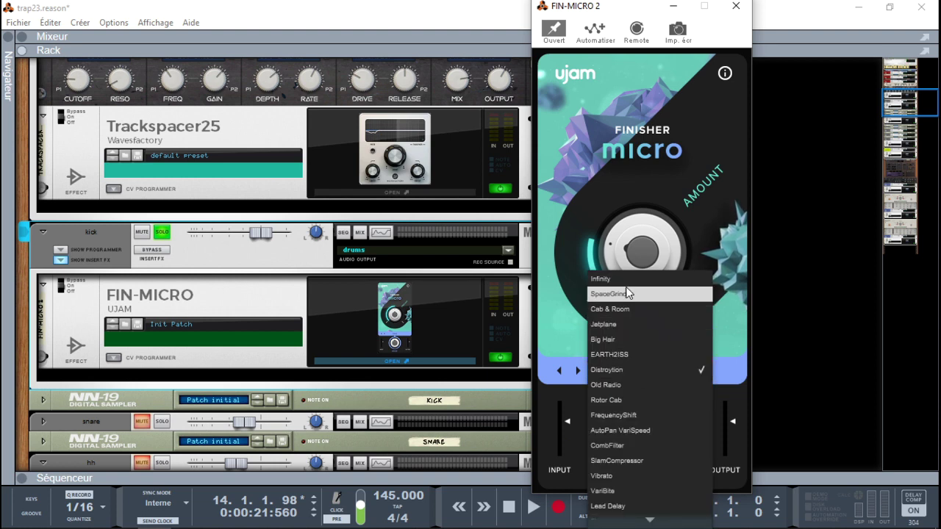
{"action": "left_click", "coordinate": [770, 363]}
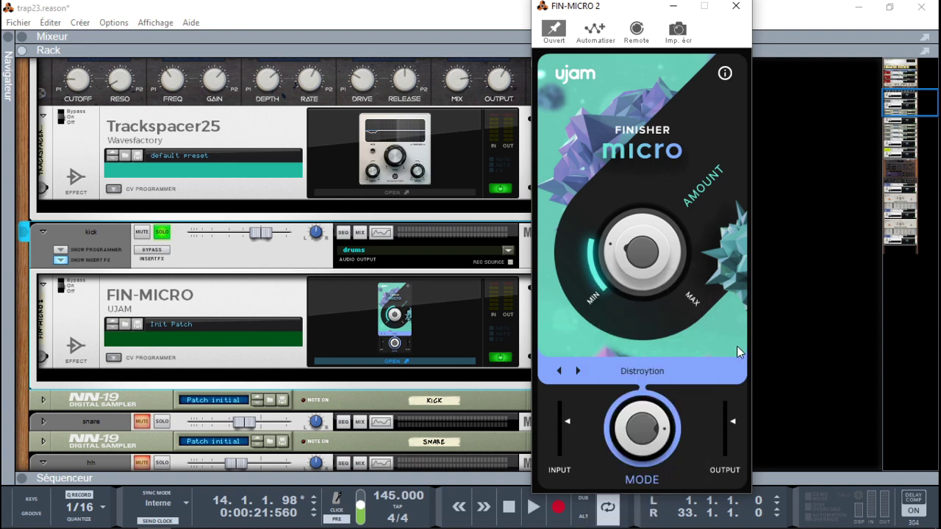
{"action": "left_click", "coordinate": [646, 374]}
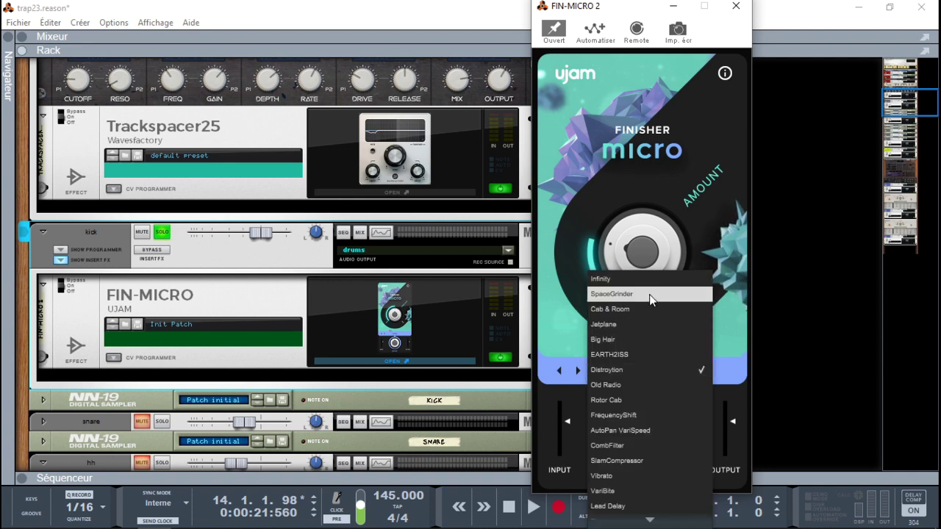
{"action": "mouse_move", "coordinate": [650, 520]}
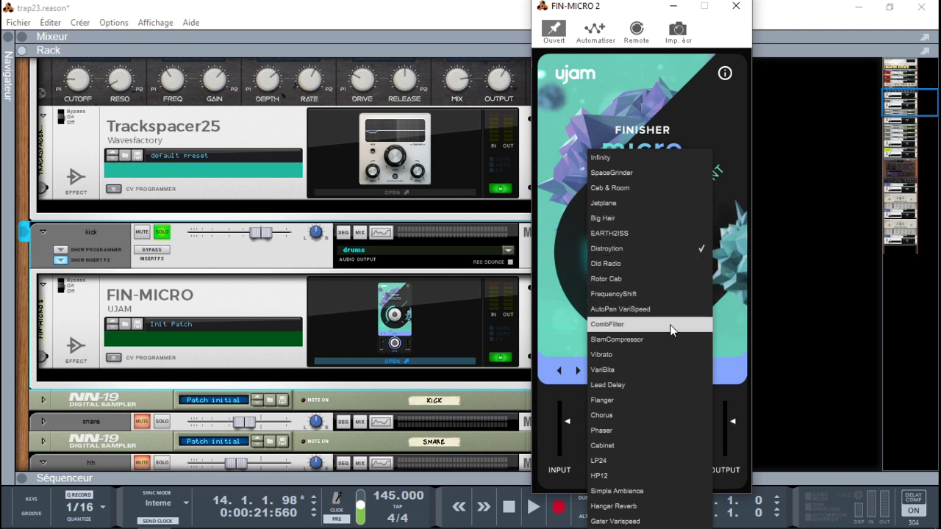
{"action": "left_click", "coordinate": [729, 356]}
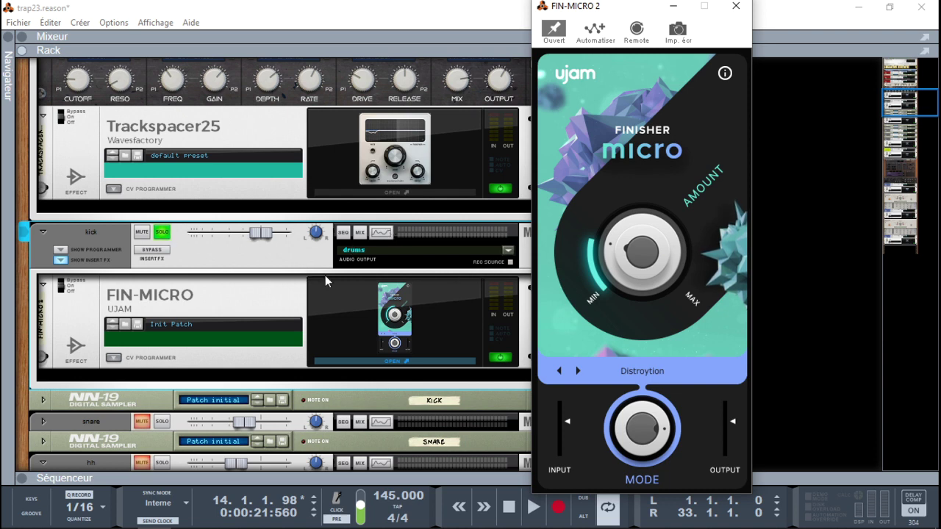
- Resume playback and turn off the solo on the kick channel
{"action": "key", "text": "space"}
{"action": "left_click_drag", "start_coordinate": [919, 103], "coordinate": [919, 110]}
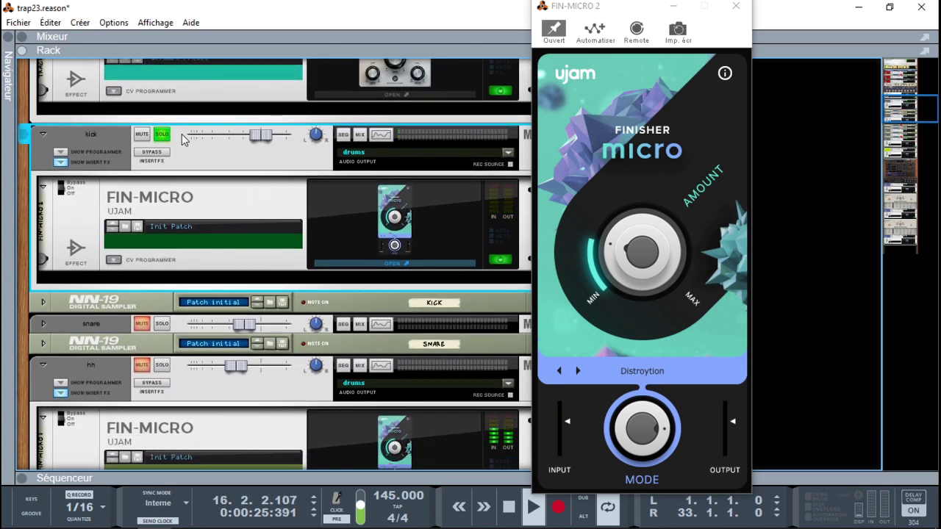
{"action": "left_click", "coordinate": [161, 135]}
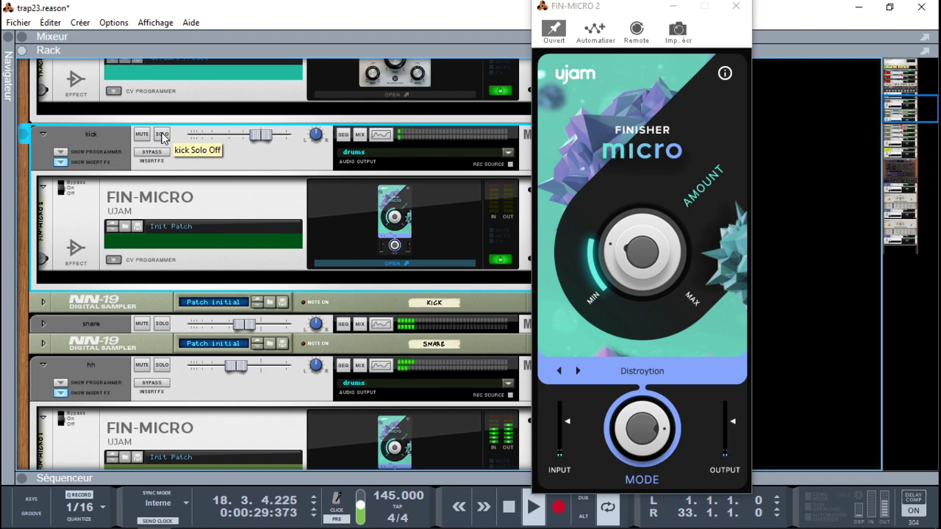
- Solo the drums bus in the mixer and show its FIN-NEO device in the rack, unobstructed by the FIN-MICRO window
{"action": "key", "text": "F5"}
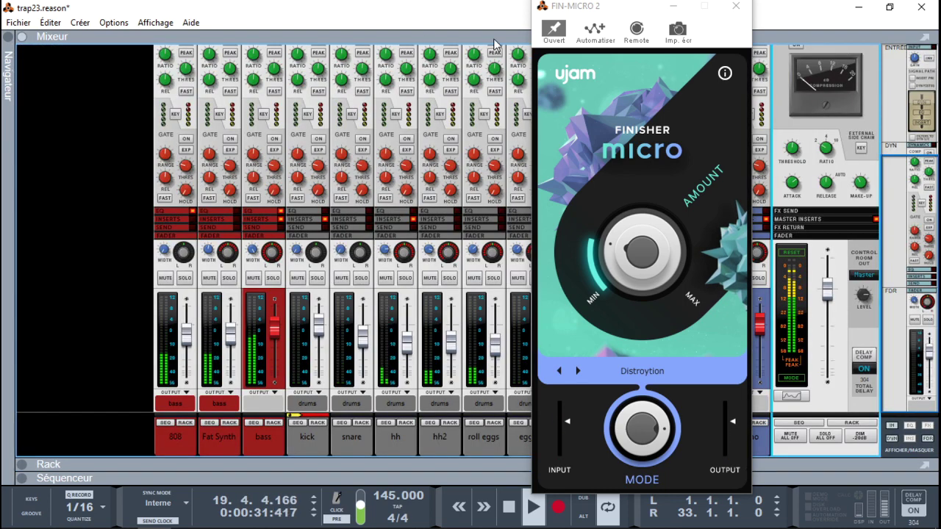
{"action": "left_click_drag", "start_coordinate": [603, 9], "coordinate": [145, 6]}
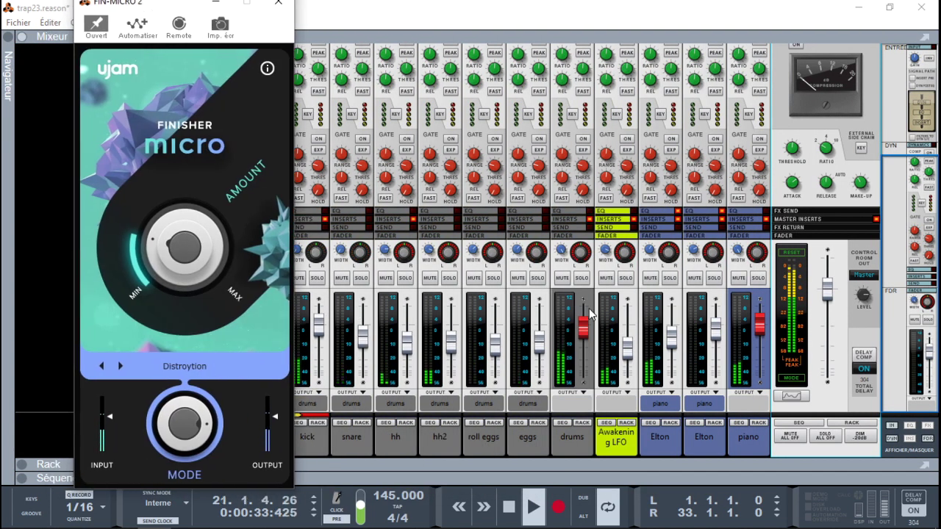
{"action": "left_click", "coordinate": [581, 278]}
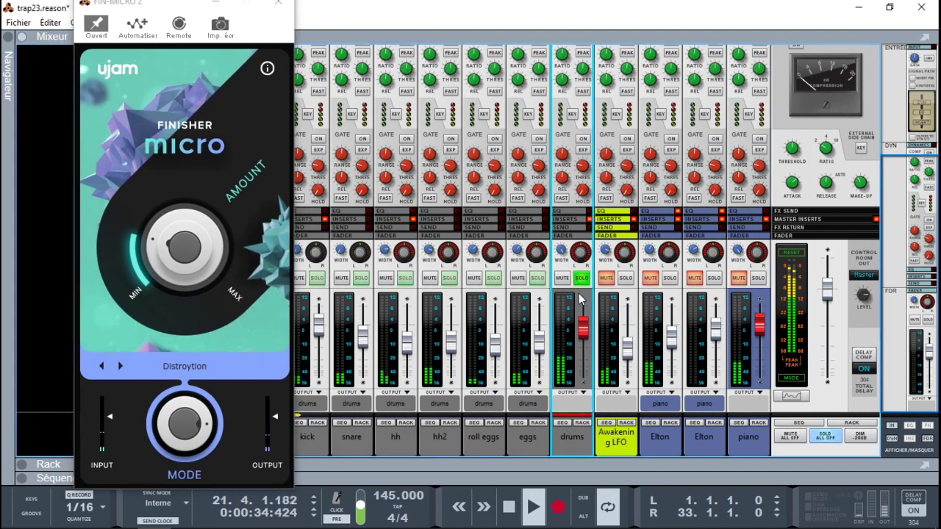
{"action": "left_click", "coordinate": [583, 425]}
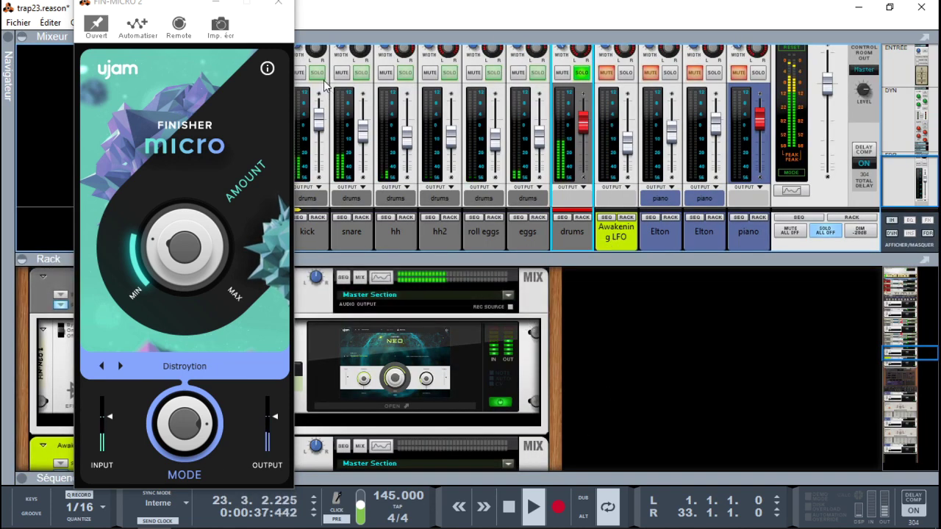
{"action": "left_click_drag", "start_coordinate": [177, 10], "coordinate": [757, 36]}
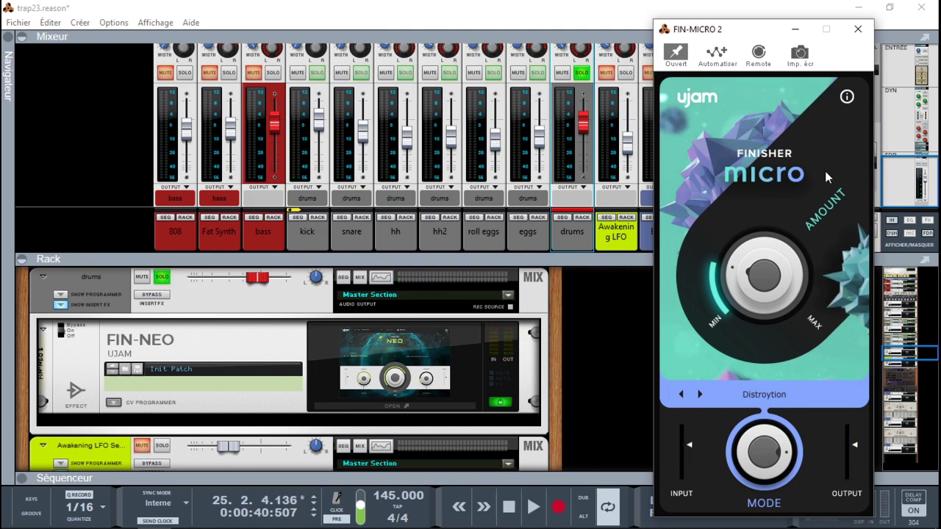
- Close the FIN-MICRO window and open the drums bus's FIN-NEO device
{"action": "left_click", "coordinate": [857, 29]}
{"action": "left_click", "coordinate": [425, 361]}
{"action": "double_click", "coordinate": [425, 362]}
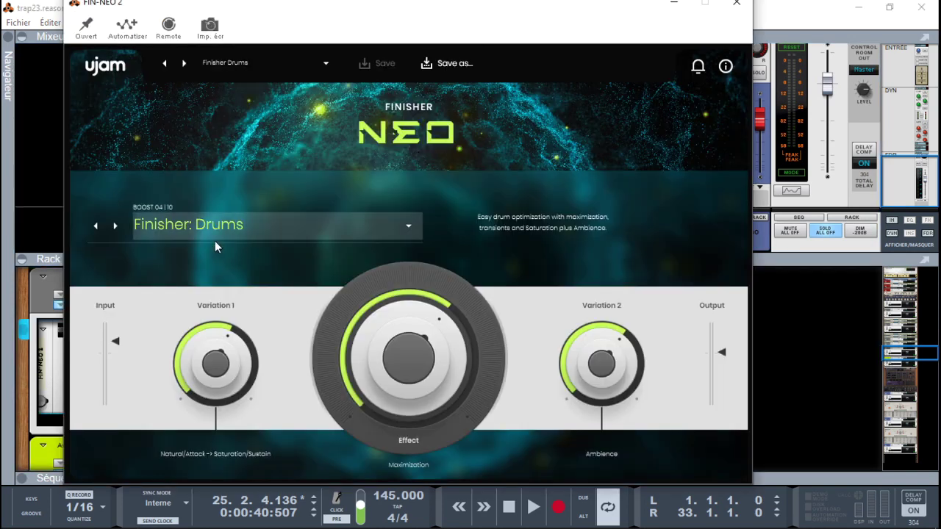
- Look through FIN-NEO's factory presets and Boost effect modes, keeping Finisher: Drums loaded
{"action": "left_click", "coordinate": [223, 59]}
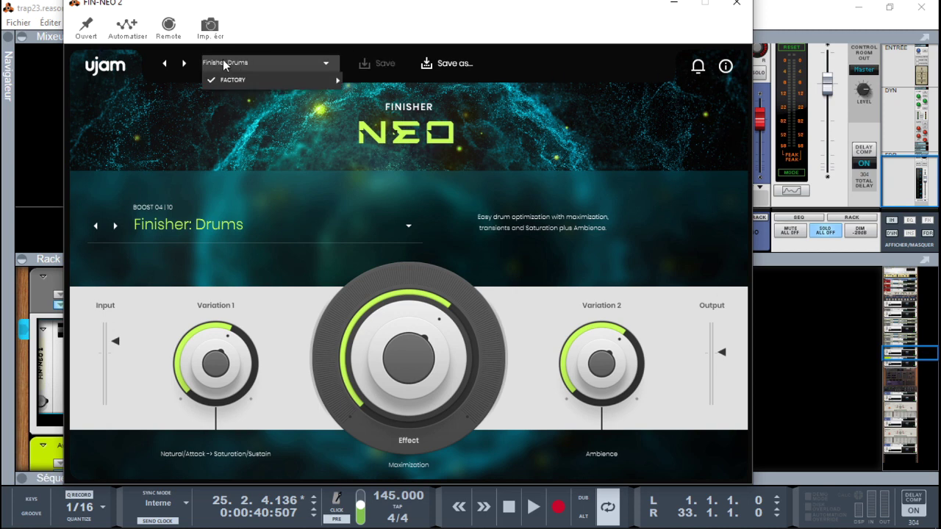
{"action": "mouse_move", "coordinate": [236, 82]}
{"action": "mouse_move", "coordinate": [433, 87]}
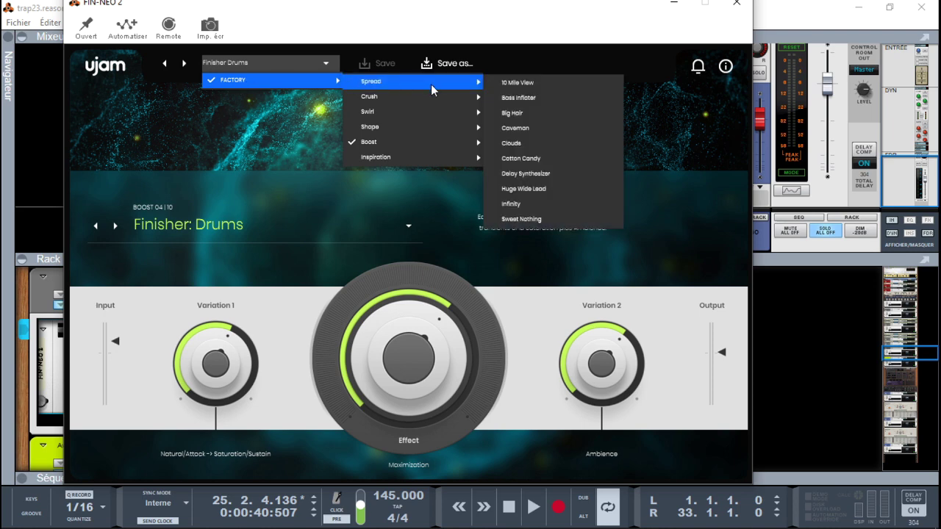
{"action": "mouse_move", "coordinate": [432, 135]}
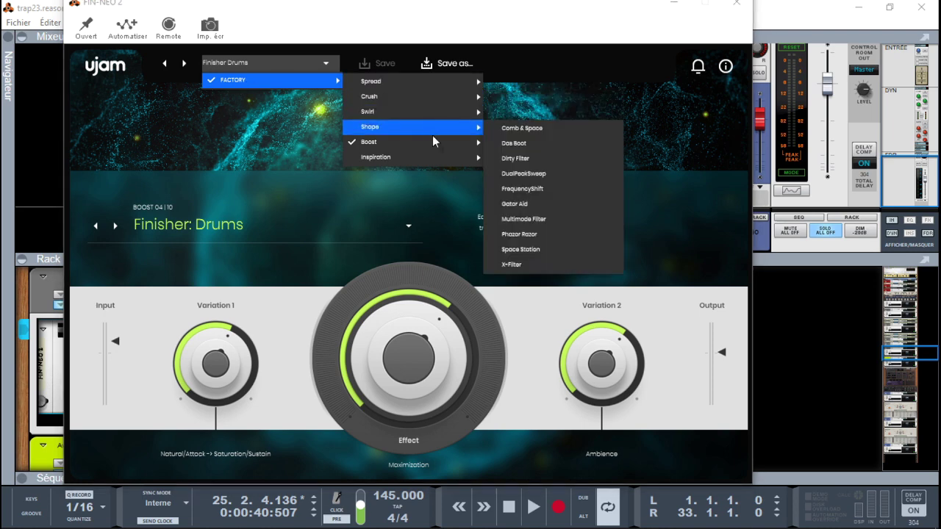
{"action": "mouse_move", "coordinate": [428, 160]}
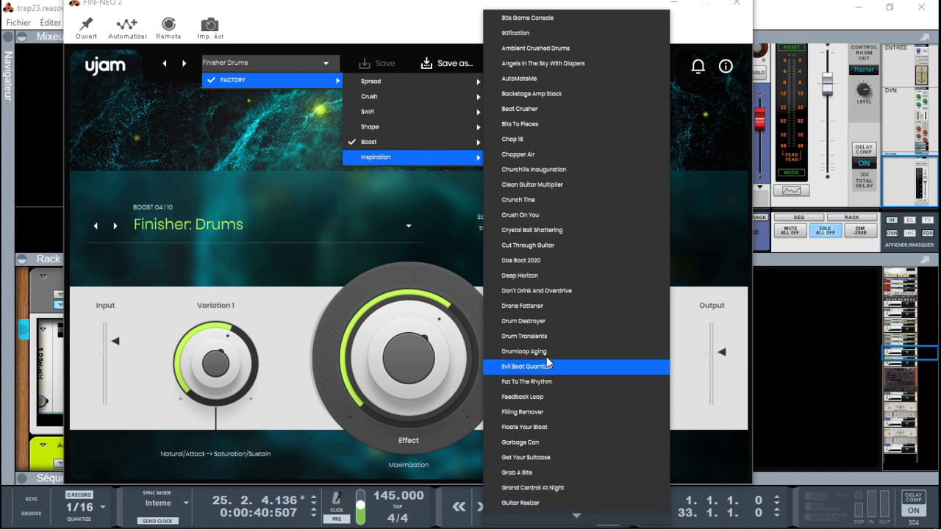
{"action": "left_click", "coordinate": [270, 125]}
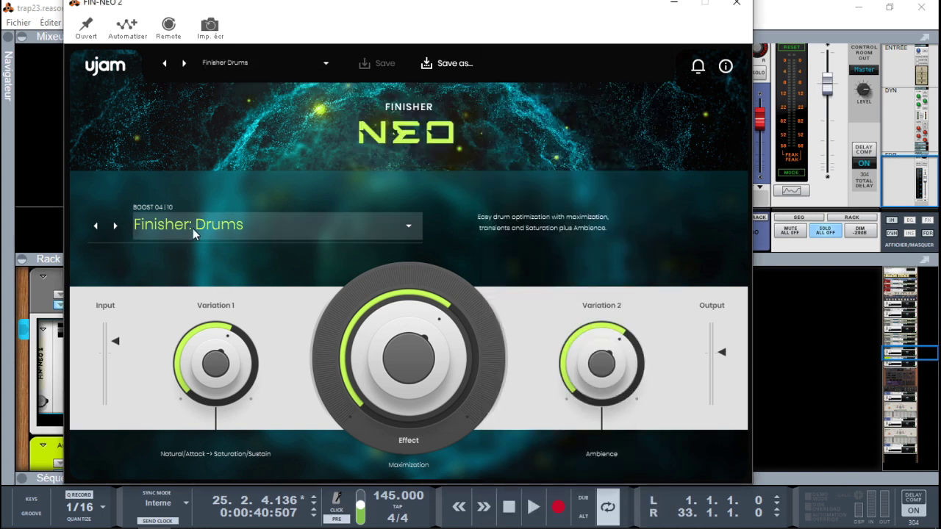
{"action": "left_click", "coordinate": [193, 228]}
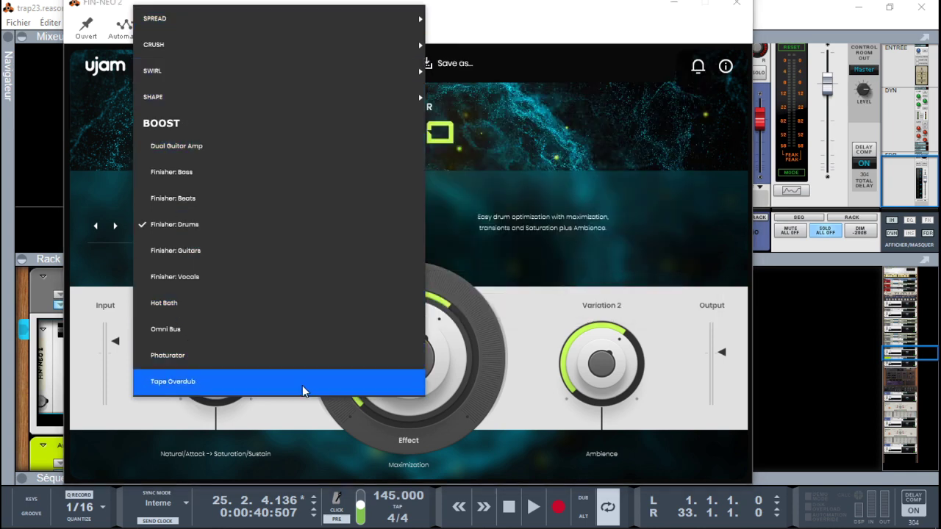
{"action": "left_click", "coordinate": [533, 169]}
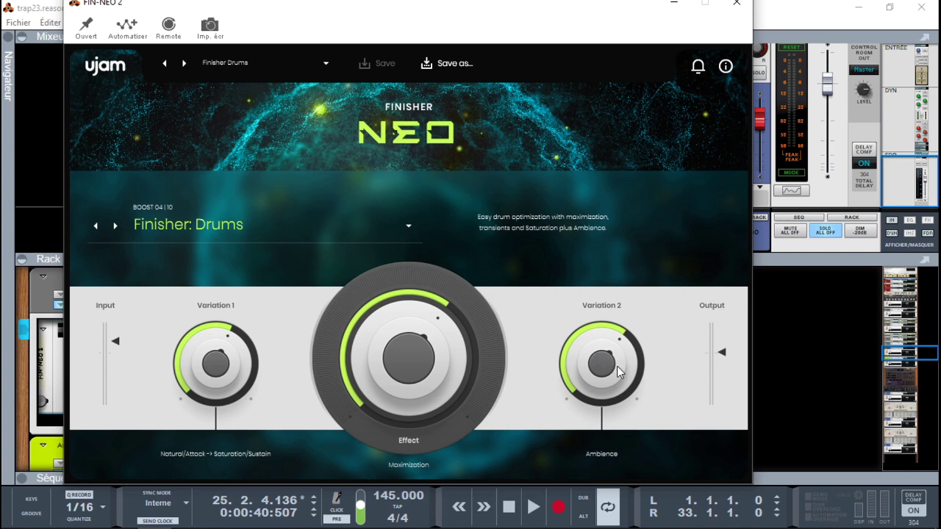
- Start playback and adjust FIN-NEO's knobs on the drums, finishing with Effect, Variation 1 and Variation 2 all raised
{"action": "key", "text": "space"}
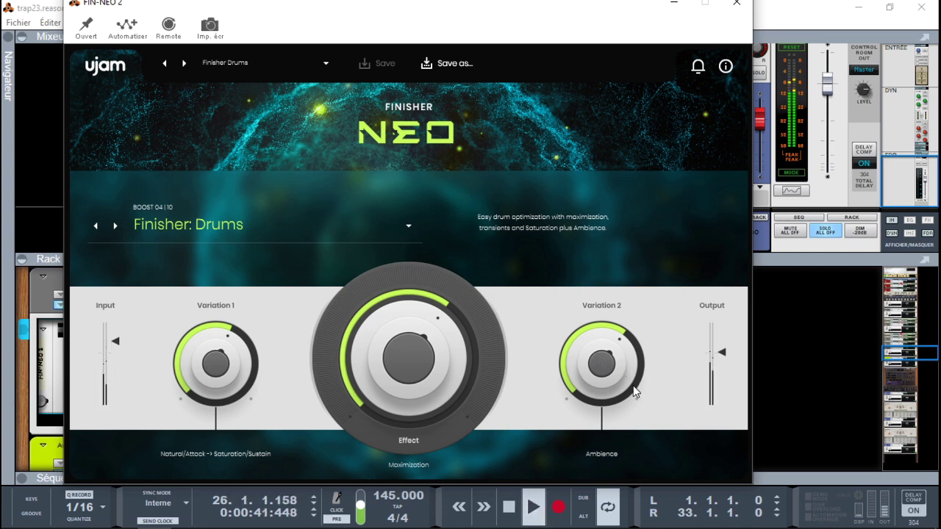
{"action": "mouse_move", "coordinate": [599, 372]}
{"action": "left_mouse_down"}
{"action": "mouse_move", "coordinate": [605, 332]}
{"action": "mouse_move", "coordinate": [598, 385]}
{"action": "left_mouse_up"}
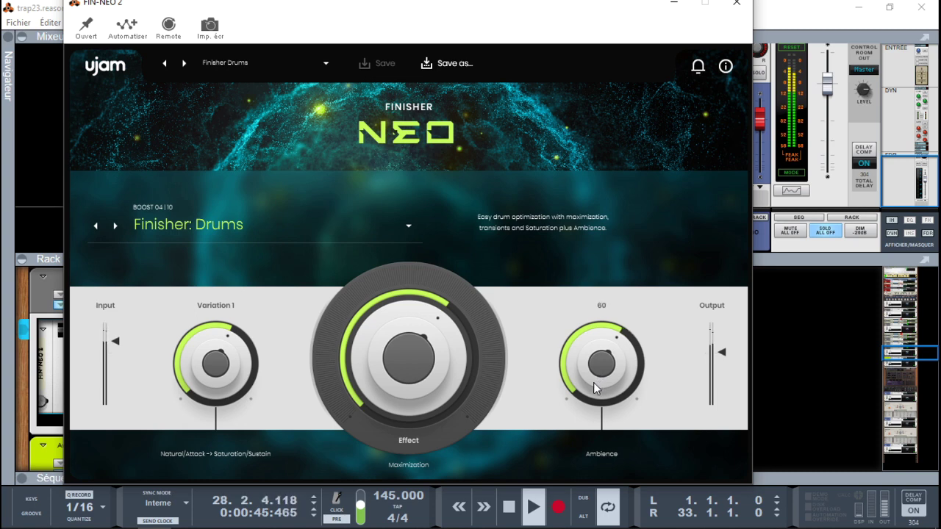
{"action": "left_click_drag", "start_coordinate": [442, 365], "coordinate": [472, 390]}
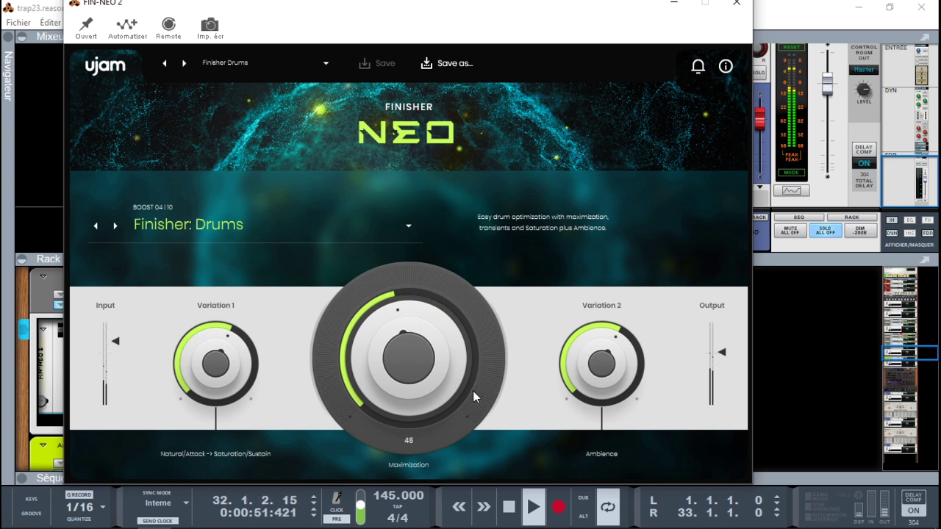
{"action": "left_click_drag", "start_coordinate": [247, 351], "coordinate": [208, 307]}
{"action": "left_click_drag", "start_coordinate": [381, 381], "coordinate": [369, 336]}
{"action": "left_click_drag", "start_coordinate": [246, 346], "coordinate": [224, 373]}
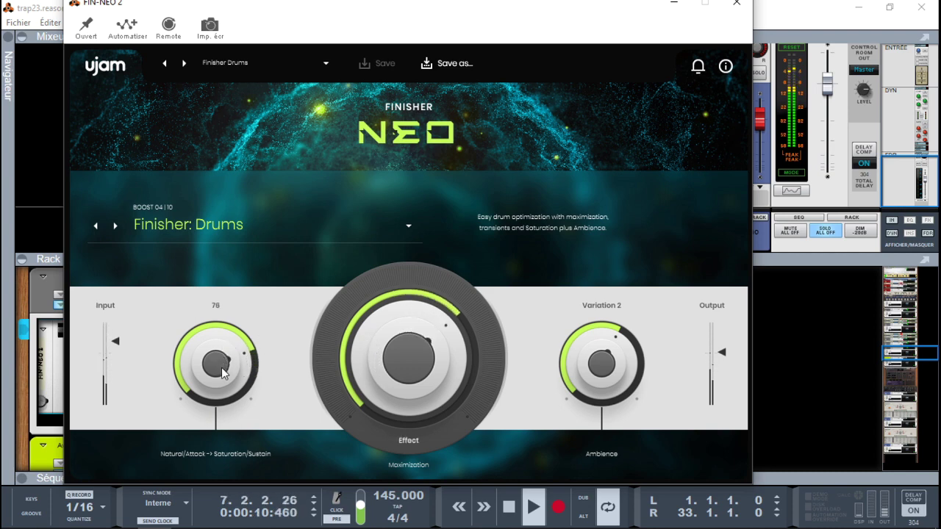
{"action": "left_click_drag", "start_coordinate": [595, 369], "coordinate": [590, 353]}
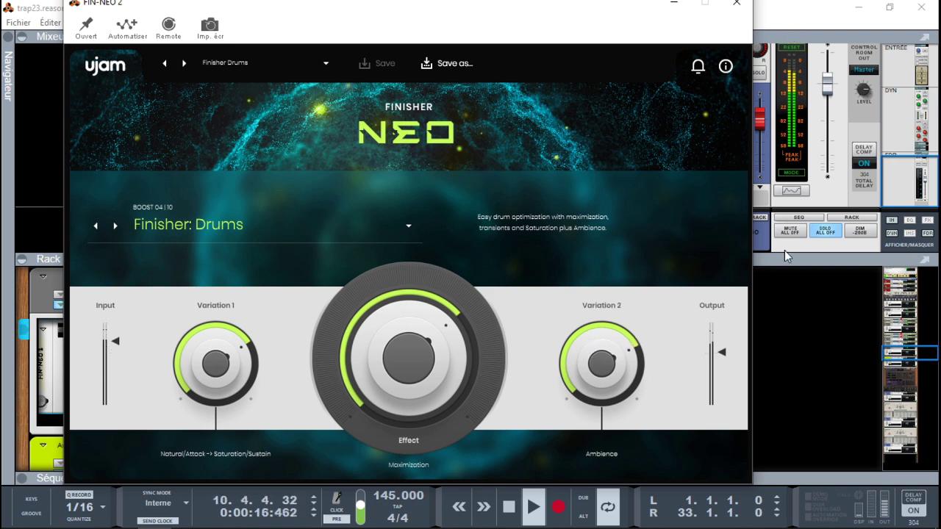
- Clear all solos, close the drums FIN-NEO window, and solo the Awakening LFO channel in the mixer
{"action": "left_click", "coordinate": [807, 232]}
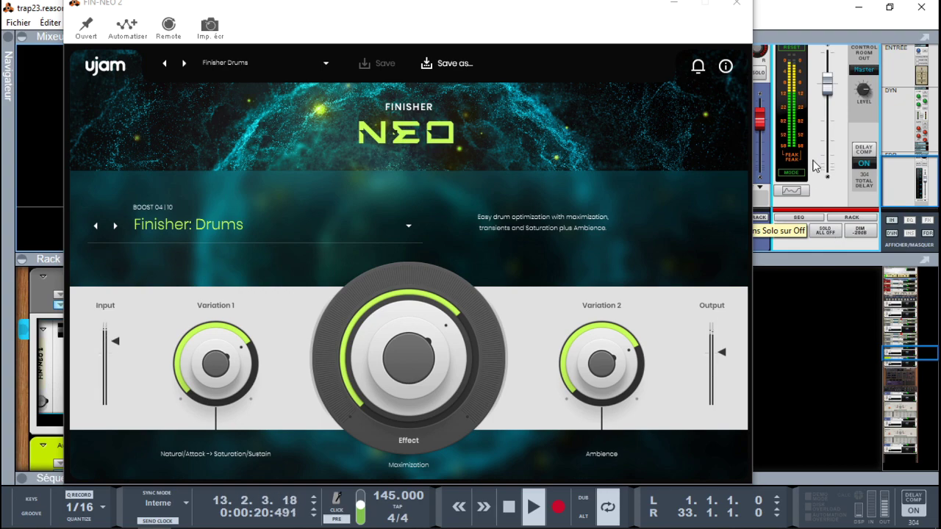
{"action": "left_click", "coordinate": [736, 3]}
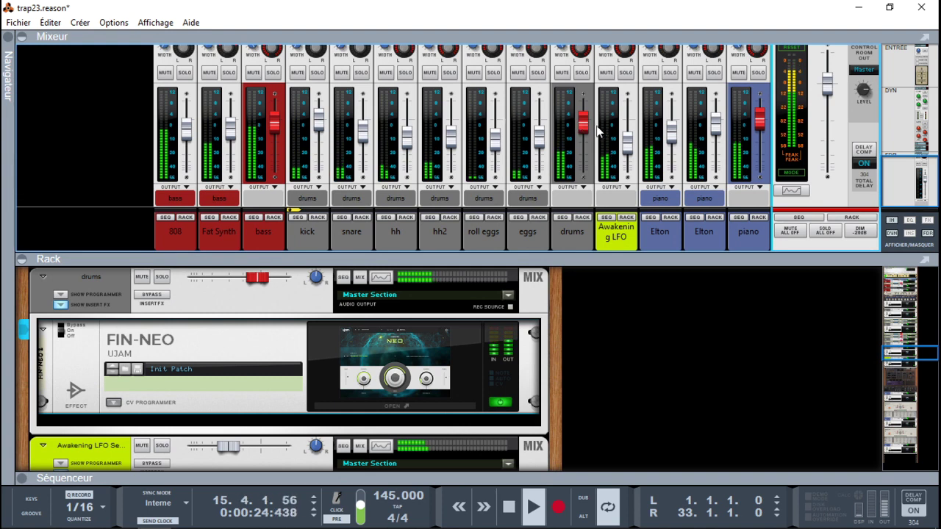
{"action": "left_click", "coordinate": [626, 72]}
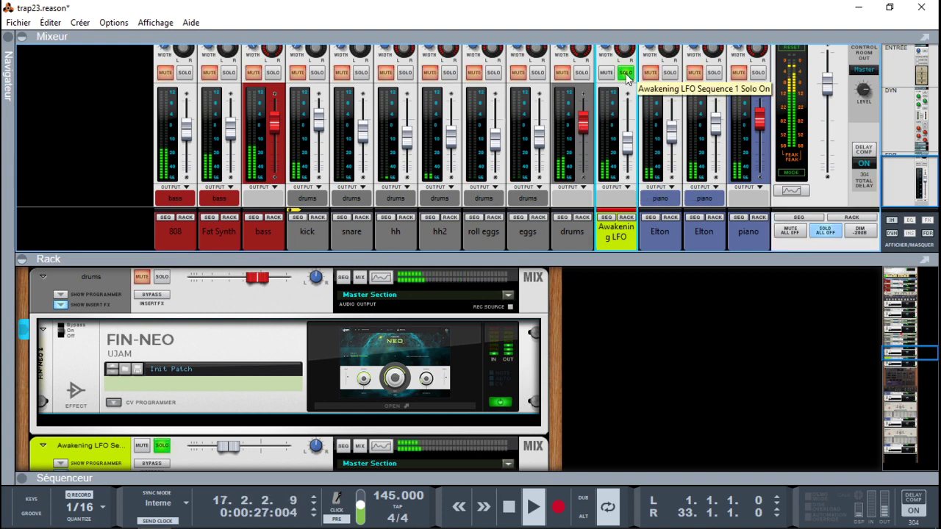
- Locate the Awakening LFO channel's FIN-NEO device in the rack and open its window fully in view
{"action": "left_click", "coordinate": [626, 219]}
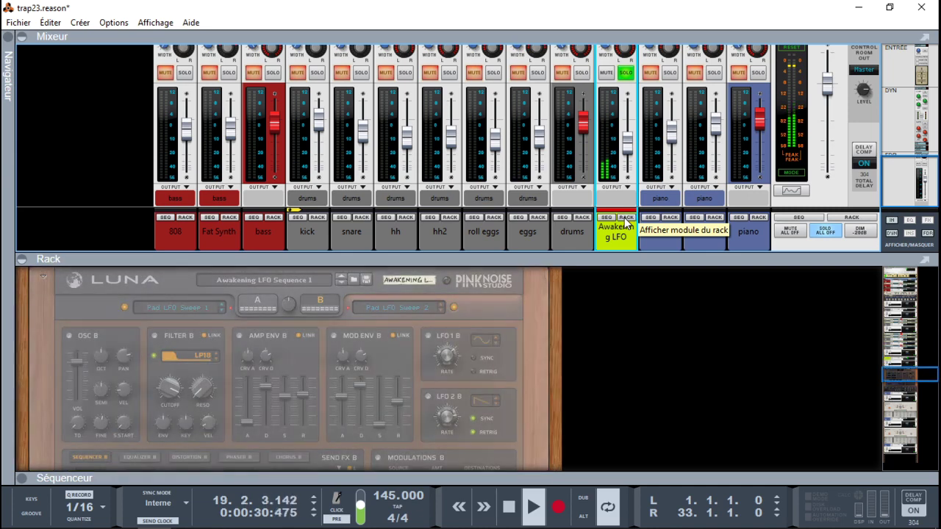
{"action": "left_click_drag", "start_coordinate": [892, 377], "coordinate": [893, 366]}
{"action": "left_click", "coordinate": [413, 356]}
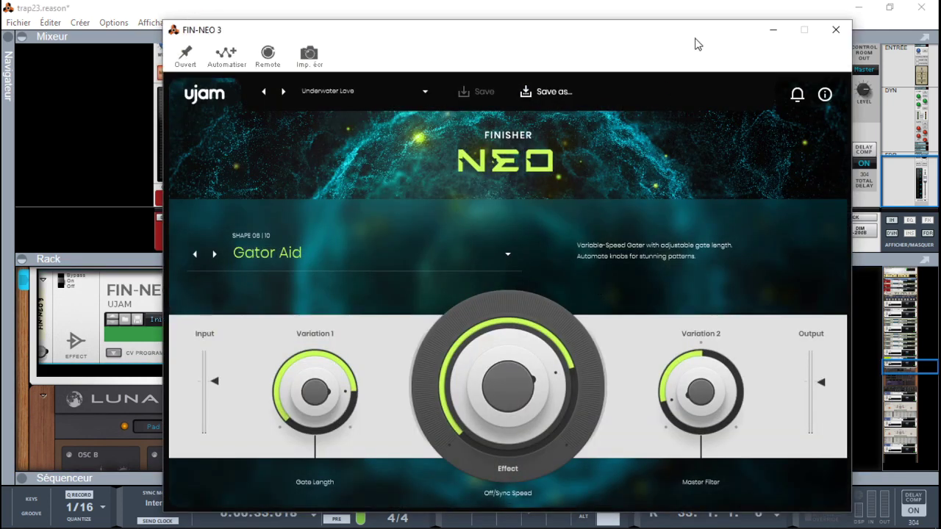
{"action": "left_click_drag", "start_coordinate": [663, 23], "coordinate": [654, 2]}
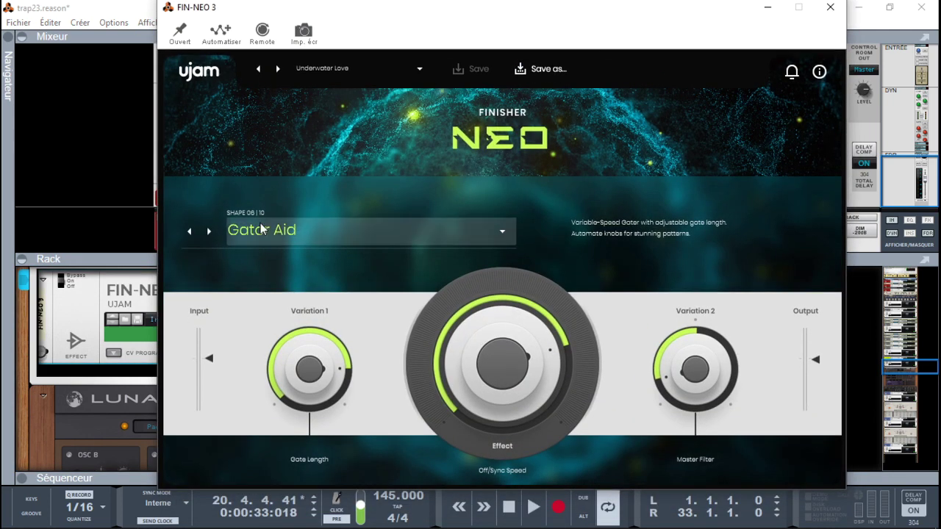
- Close the FIN-NEO window, bypass the Awakening LFO channel's insert effects, and play from the start of the song
{"action": "left_click", "coordinate": [100, 305]}
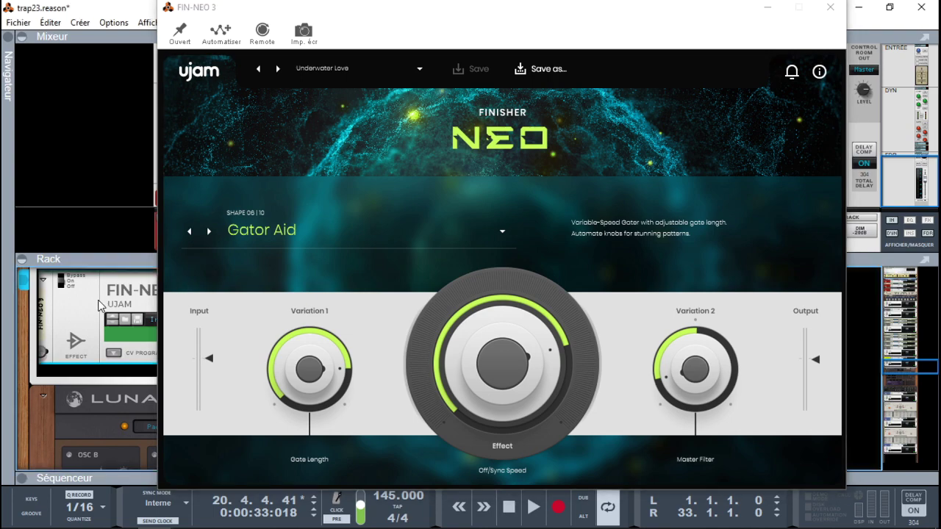
{"action": "left_click", "coordinate": [830, 7]}
{"action": "left_click_drag", "start_coordinate": [901, 366], "coordinate": [902, 359]}
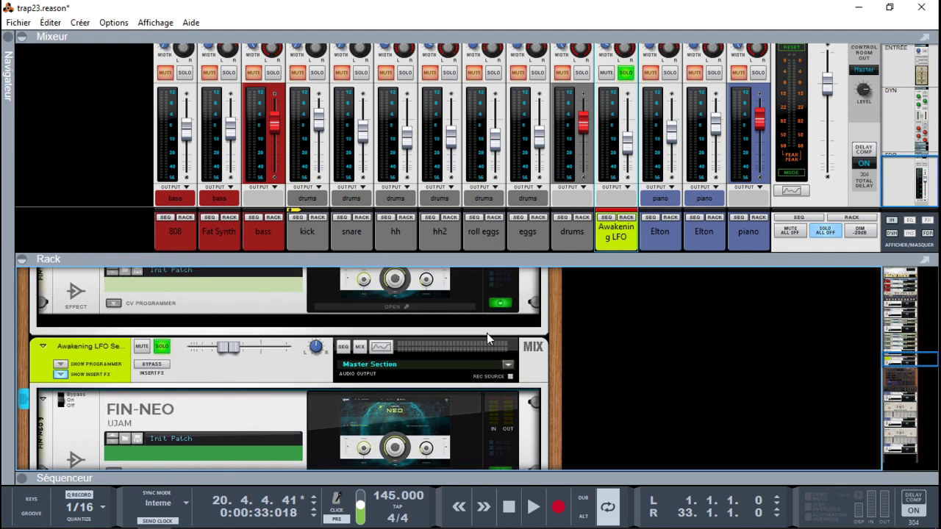
{"action": "left_click", "coordinate": [151, 364]}
{"action": "key", "text": "Home"}
{"action": "key", "text": "space"}
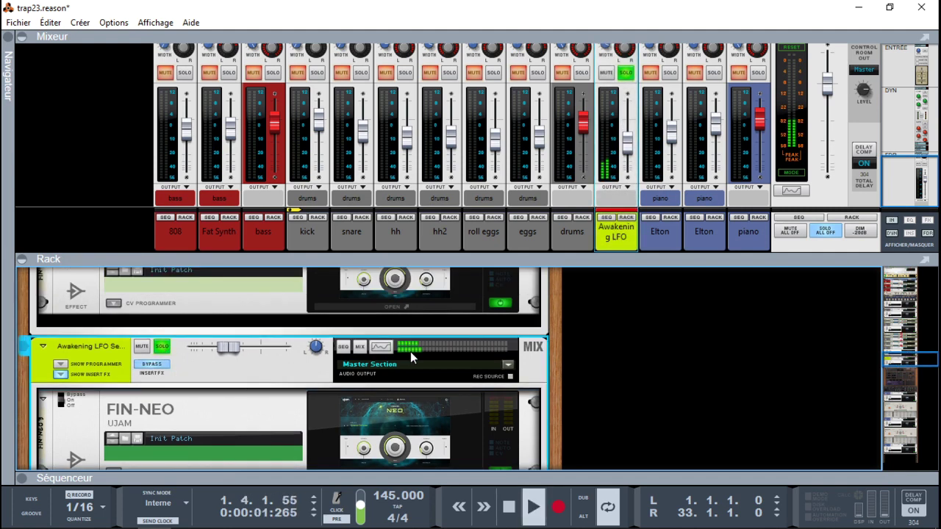
- Raise the Awakening LFO channel's fader slightly and re-enable its insert effects
{"action": "left_click", "coordinate": [626, 147]}
{"action": "left_click_drag", "start_coordinate": [625, 147], "coordinate": [625, 143]}
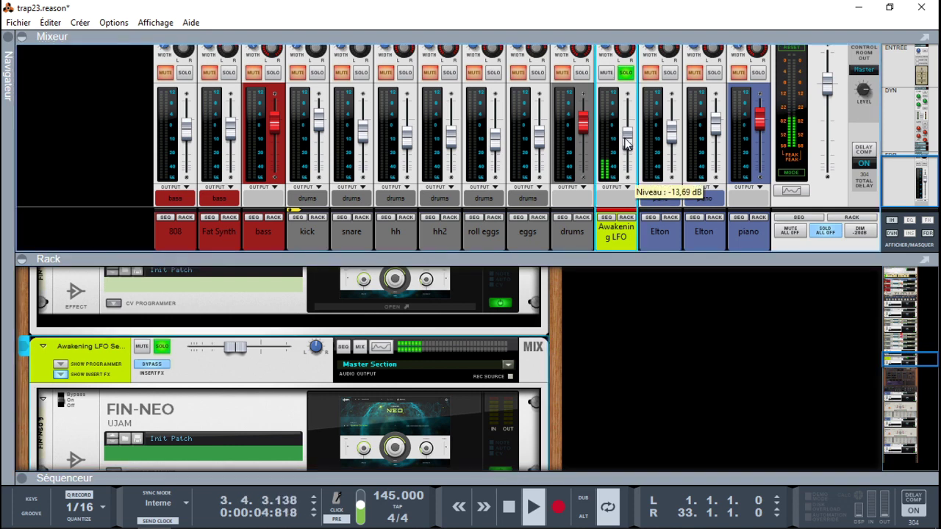
{"action": "left_click", "coordinate": [153, 364]}
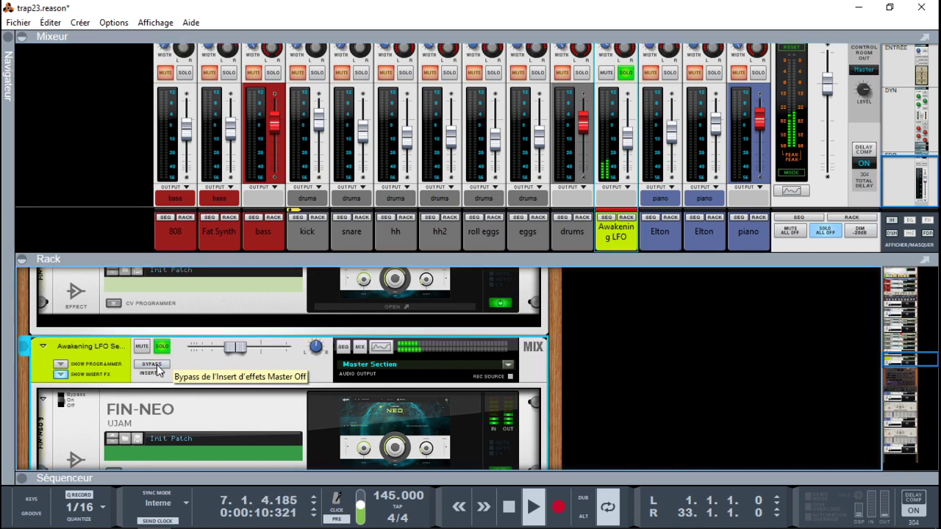
- Open the Awakening LFO's FIN-NEO, resume playback, and adjust Gator Aid's Gate Length, Master Filter and Effect, ending with all three reduced
{"action": "left_click", "coordinate": [397, 430]}
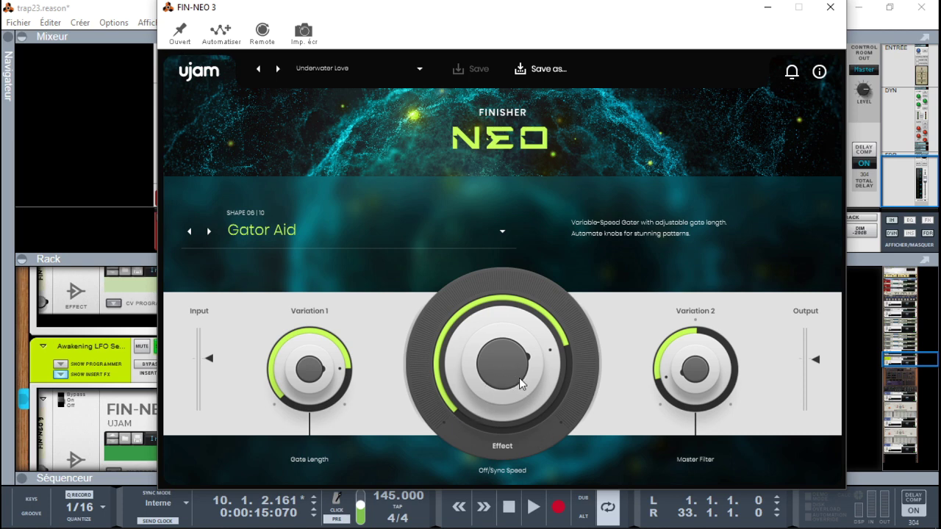
{"action": "key", "text": "space"}
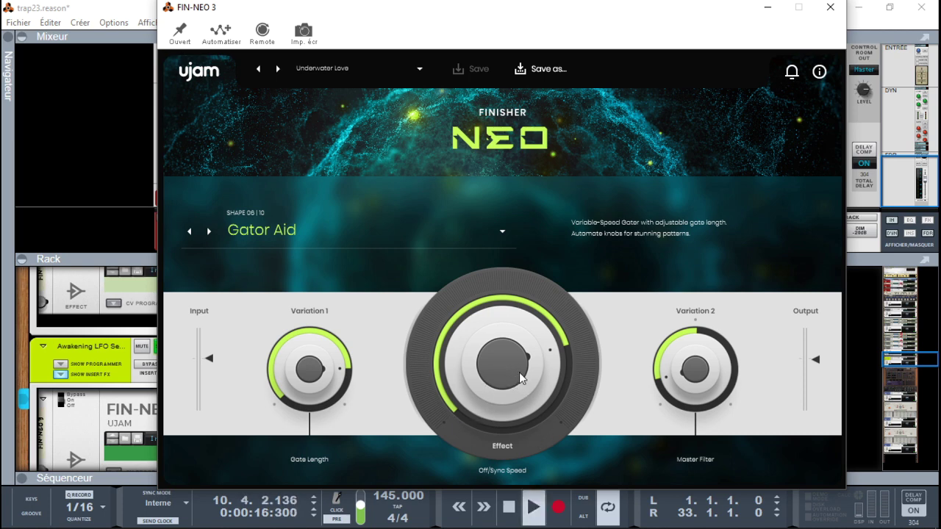
{"action": "left_click_drag", "start_coordinate": [326, 368], "coordinate": [311, 471]}
{"action": "mouse_move", "coordinate": [704, 358]}
{"action": "left_click_drag", "start_coordinate": [704, 358], "coordinate": [713, 244]}
{"action": "left_click_drag", "start_coordinate": [499, 357], "coordinate": [494, 413]}
{"action": "left_click_drag", "start_coordinate": [326, 384], "coordinate": [322, 329]}
{"action": "left_click_drag", "start_coordinate": [476, 386], "coordinate": [464, 355]}
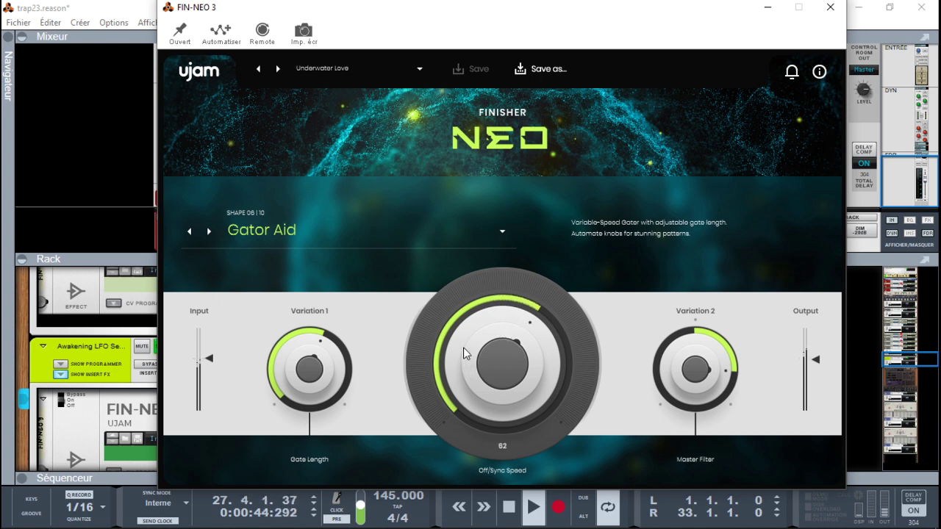
{"action": "left_click_drag", "start_coordinate": [674, 377], "coordinate": [675, 512]}
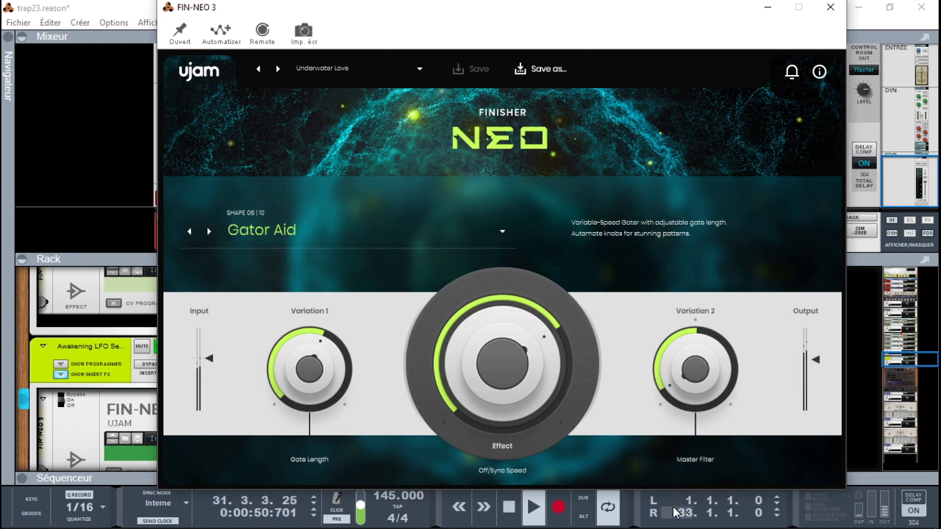
- Close the FIN-NEO window and audition the drums and bass buses soloed with Awakening LFO, leaving only Awakening LFO soloed
{"action": "left_click", "coordinate": [831, 9]}
{"action": "left_click", "coordinate": [581, 72]}
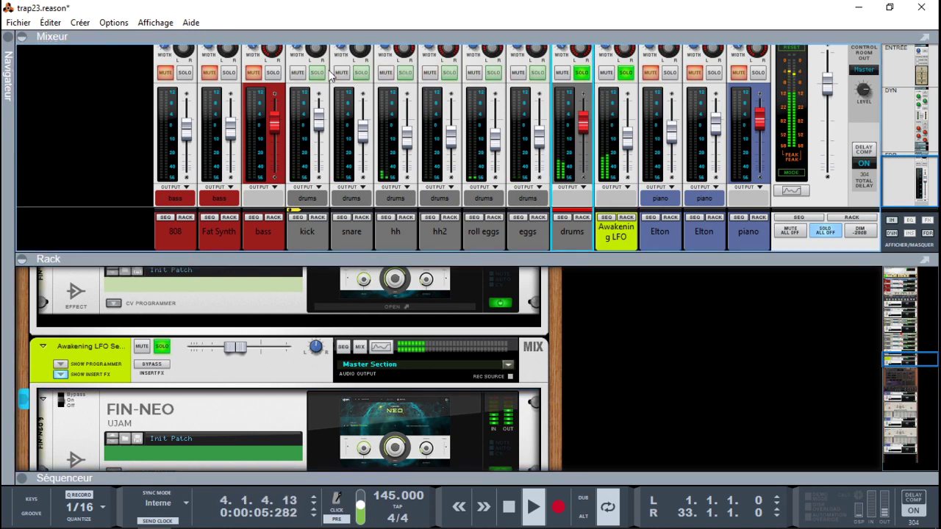
{"action": "left_click", "coordinate": [273, 73]}
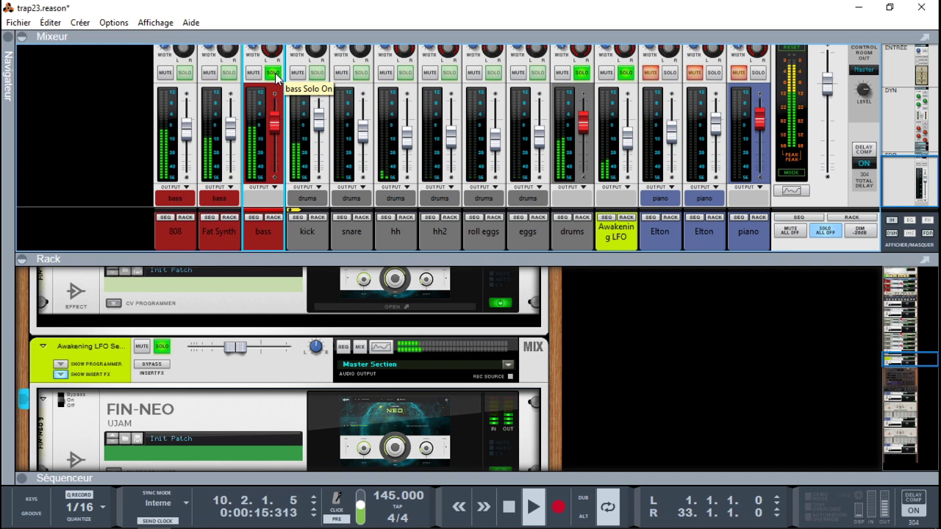
{"action": "left_click", "coordinate": [273, 74]}
{"action": "left_click", "coordinate": [581, 72]}
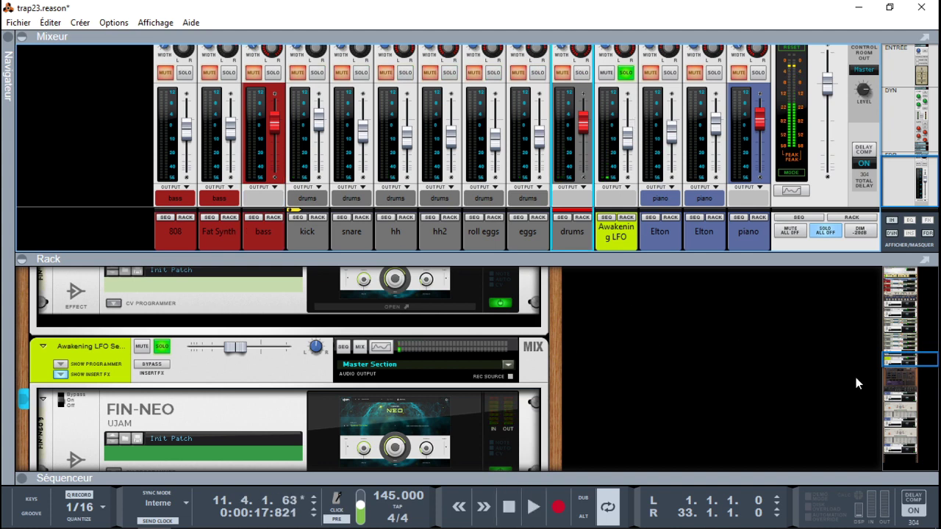
- Switch the solo from Awakening LFO to the piano bus and show the piano's FIN-NEO device in the rack
{"action": "left_click_drag", "start_coordinate": [912, 358], "coordinate": [910, 369]}
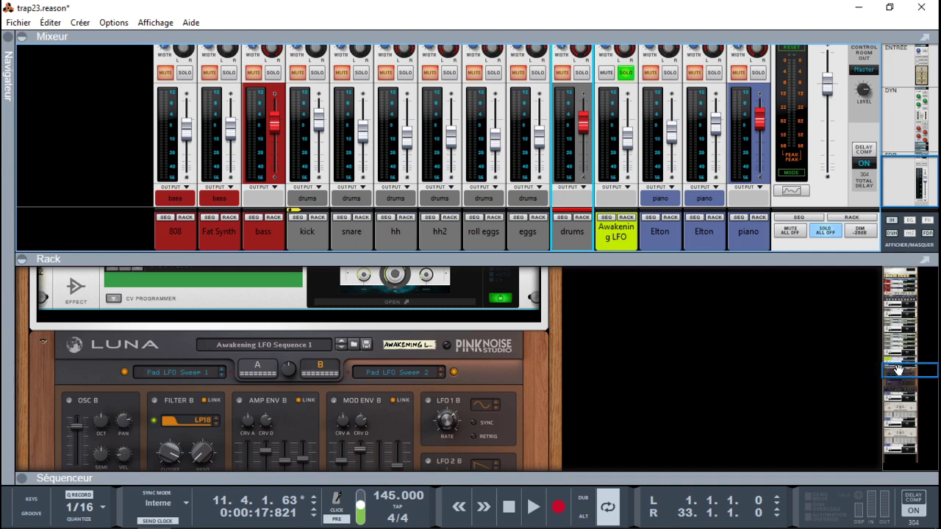
{"action": "left_click_drag", "start_coordinate": [898, 374], "coordinate": [899, 402]}
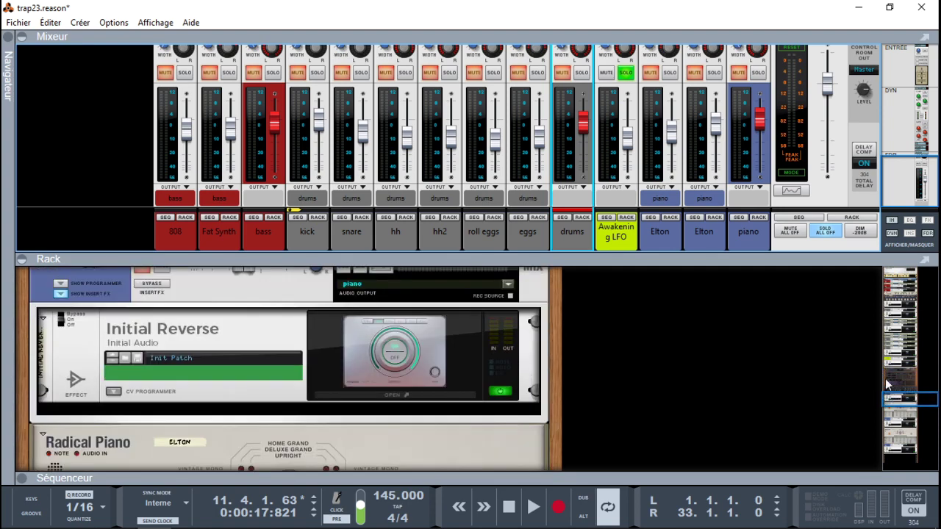
{"action": "left_click", "coordinate": [760, 73]}
{"action": "left_click", "coordinate": [625, 73]}
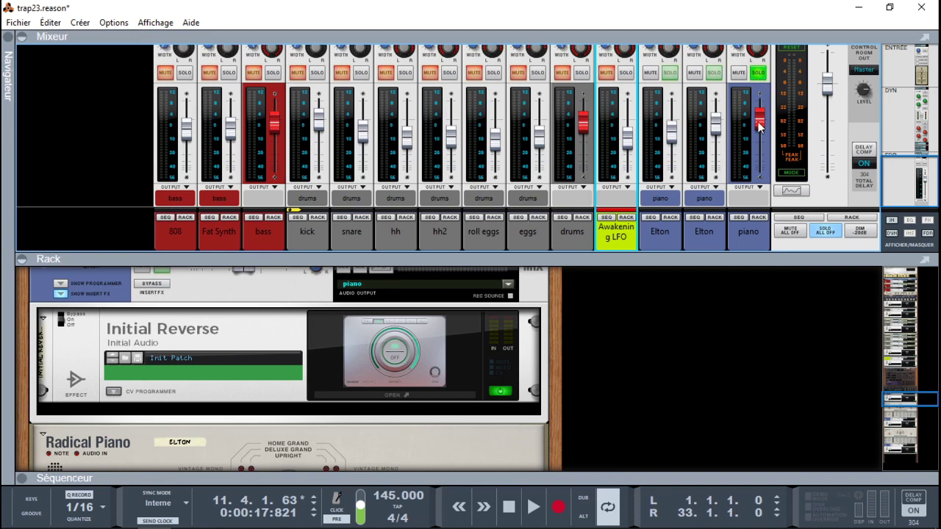
{"action": "left_click_drag", "start_coordinate": [893, 397], "coordinate": [894, 448]}
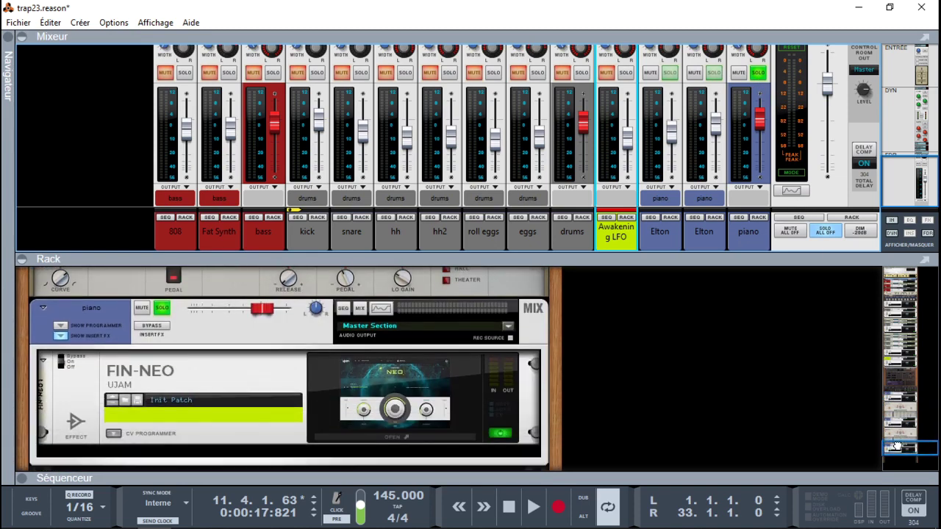
- Bypass the piano channel's insert effects, play the song from the start, and fold the mixer away to enlarge the rack
{"action": "left_click", "coordinate": [157, 327]}
{"action": "key", "text": "Home"}
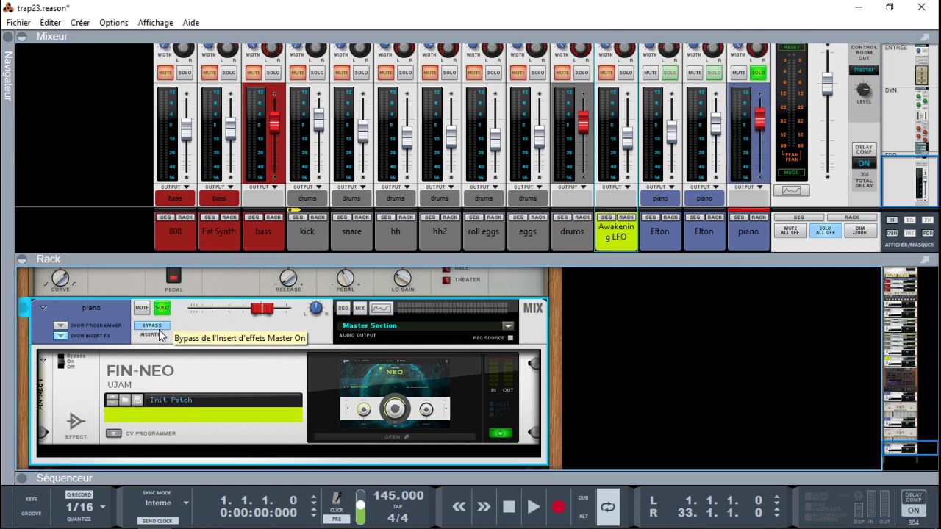
{"action": "key", "text": "space"}
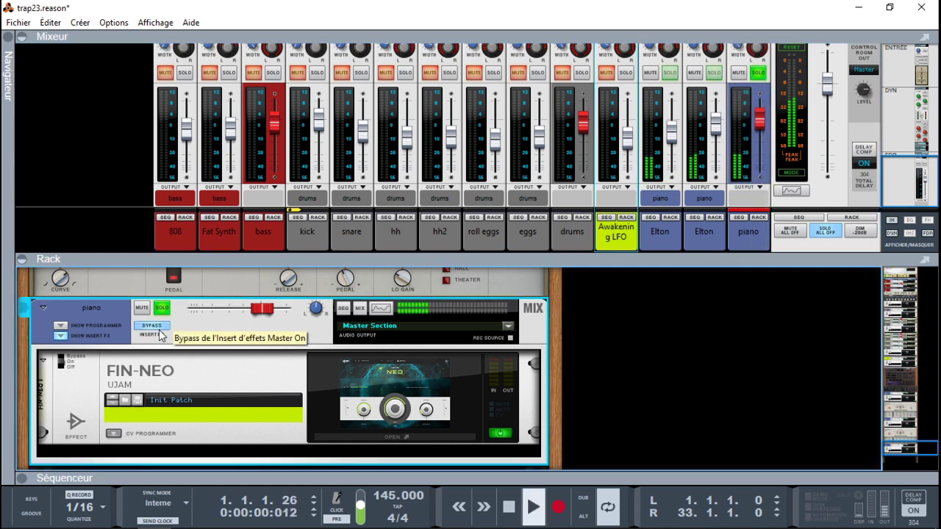
{"action": "left_click", "coordinate": [22, 36]}
{"action": "mouse_move", "coordinate": [910, 240]}
{"action": "left_mouse_down"}
{"action": "mouse_move", "coordinate": [906, 223]}
{"action": "mouse_move", "coordinate": [906, 232]}
{"action": "left_mouse_up"}
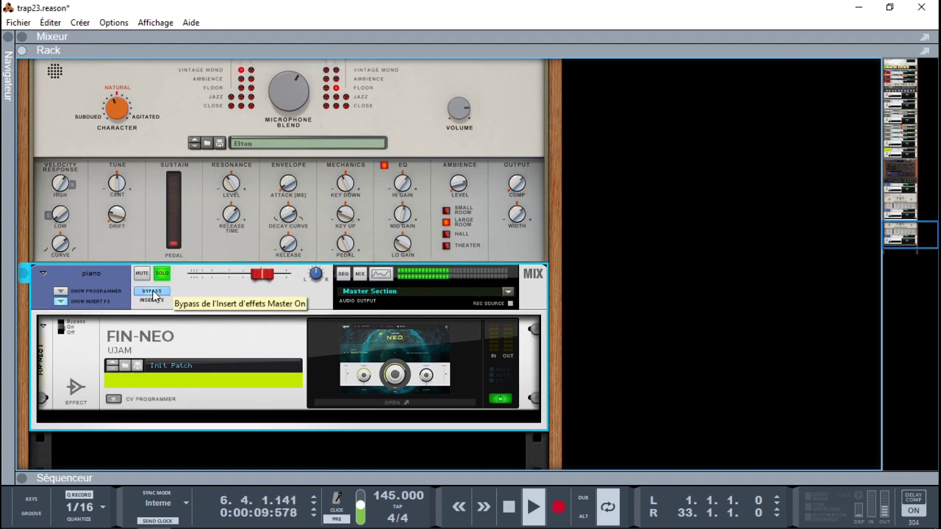
- Re-enable the piano's insert effects, stop playback, and open its FIN-NEO window moved clear of the piano channel's controls
{"action": "left_click", "coordinate": [379, 403]}
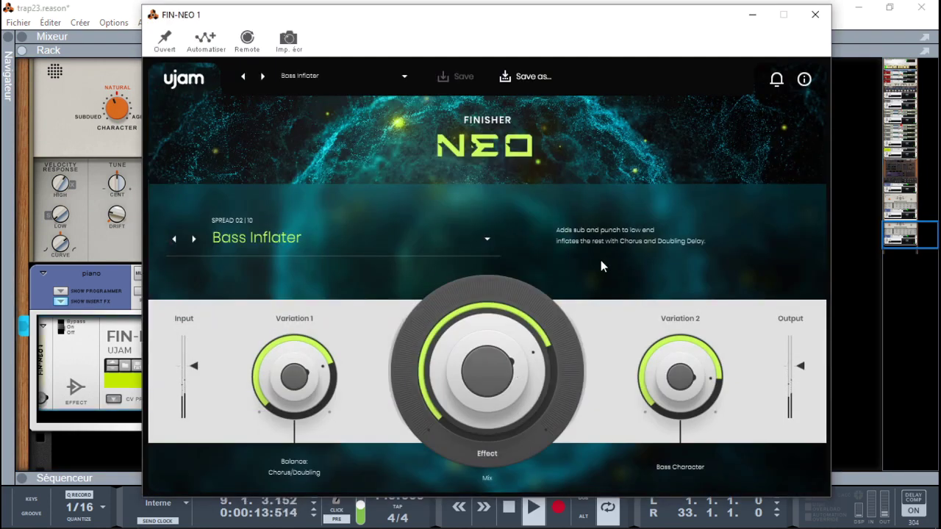
{"action": "left_click", "coordinate": [850, 140]}
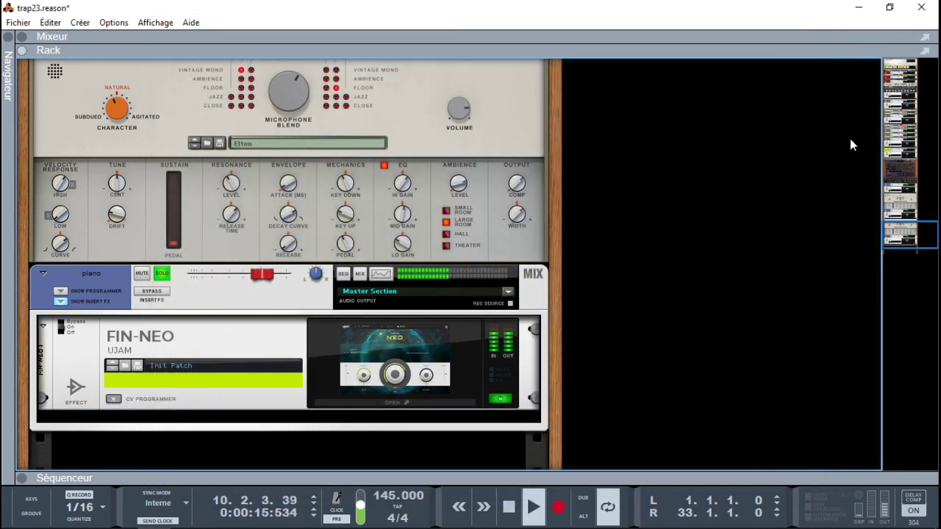
{"action": "key", "text": "space"}
{"action": "left_click", "coordinate": [399, 405]}
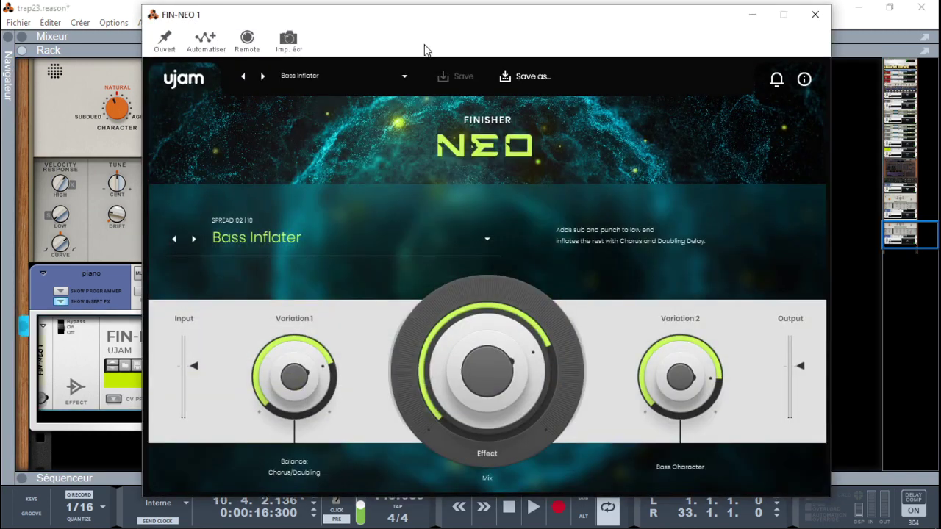
{"action": "left_click_drag", "start_coordinate": [442, 14], "coordinate": [445, 6]}
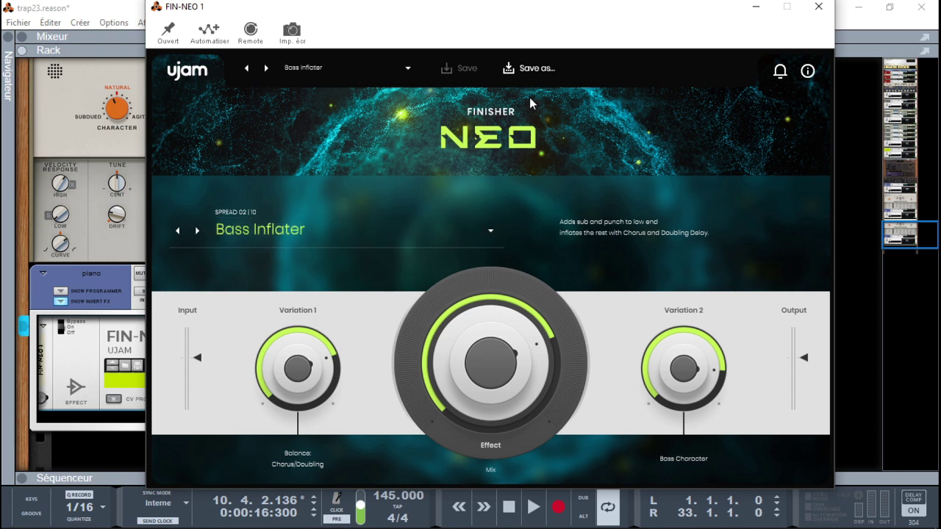
{"action": "left_click_drag", "start_coordinate": [546, 10], "coordinate": [620, 14]}
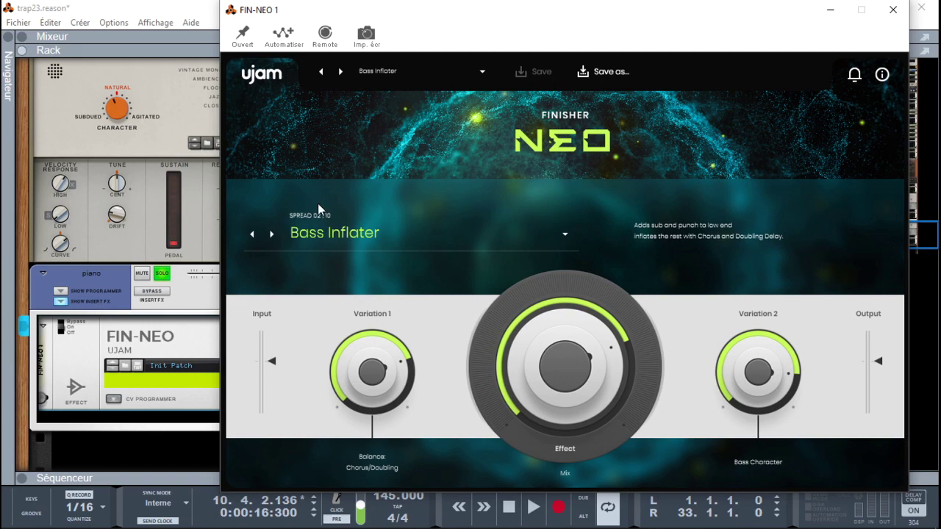
- Compare the piano during playback with its insert effects bypassed and active, leaving them active
{"action": "left_click", "coordinate": [176, 287]}
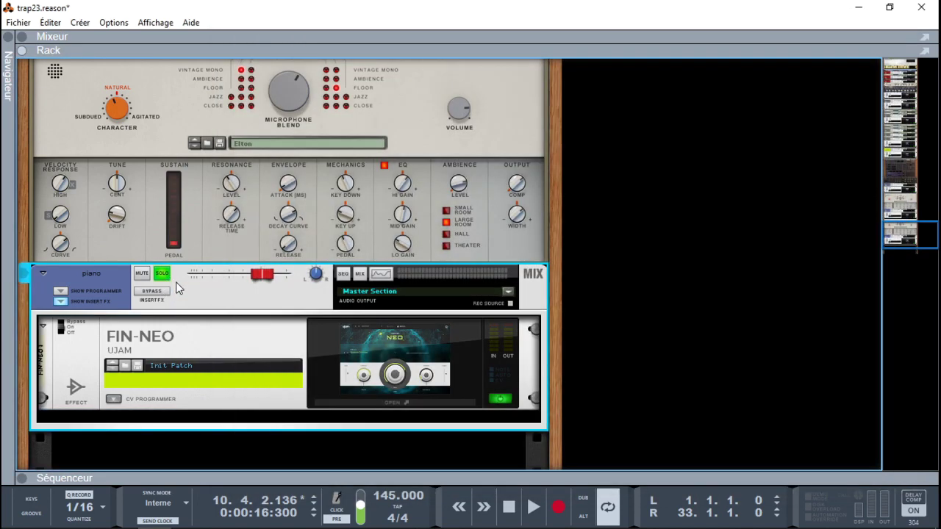
{"action": "left_click", "coordinate": [158, 294]}
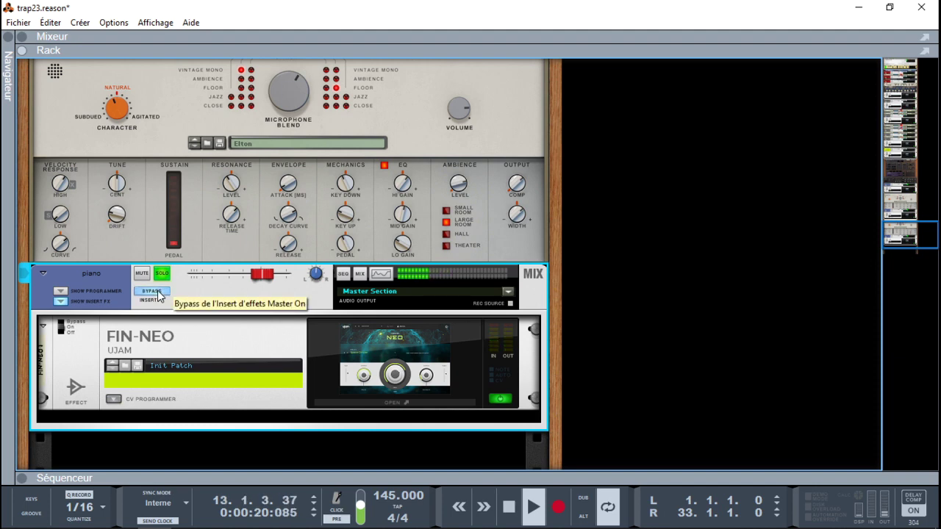
{"action": "left_click", "coordinate": [158, 294]}
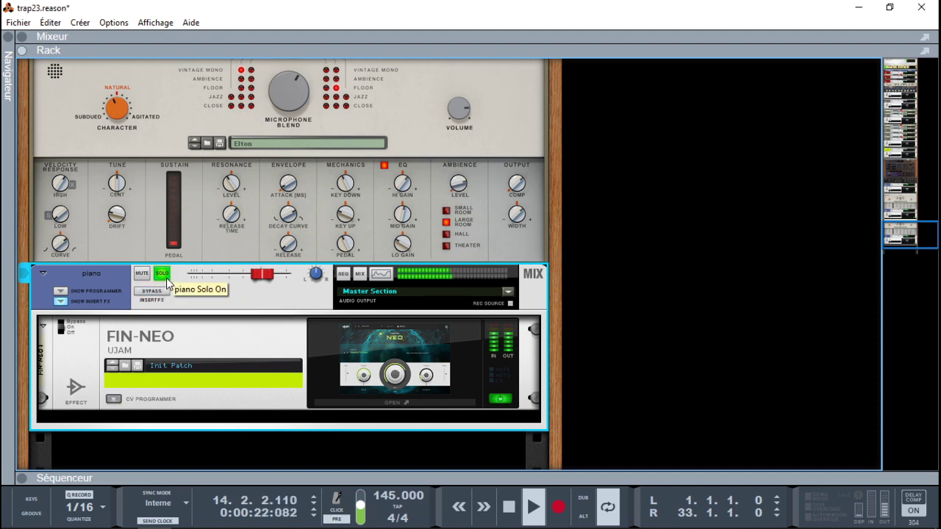
- Reopen the piano's FIN-NEO, raise Bass Inflater's Effect to maximum and strongly reduce Balance: Chorus/Doubling, stopping playback when done
{"action": "left_click", "coordinate": [350, 358]}
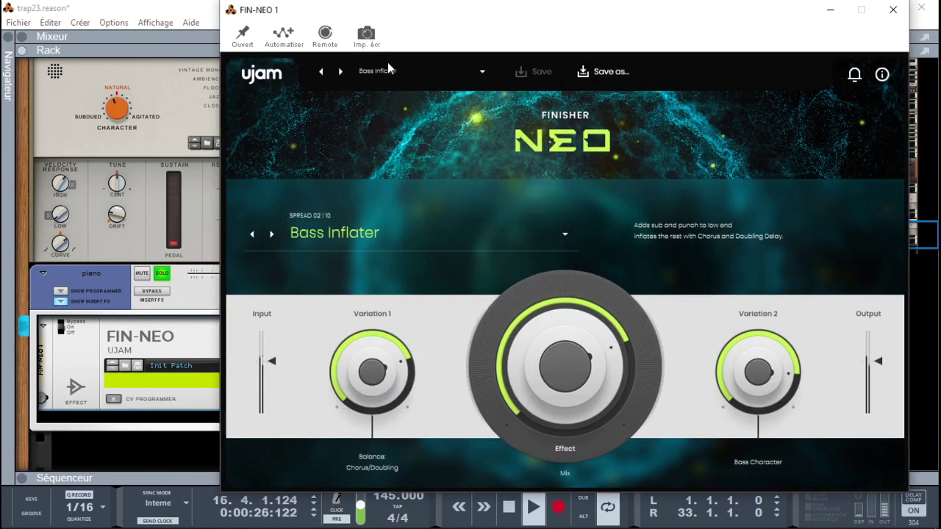
{"action": "left_click_drag", "start_coordinate": [550, 389], "coordinate": [553, 333]}
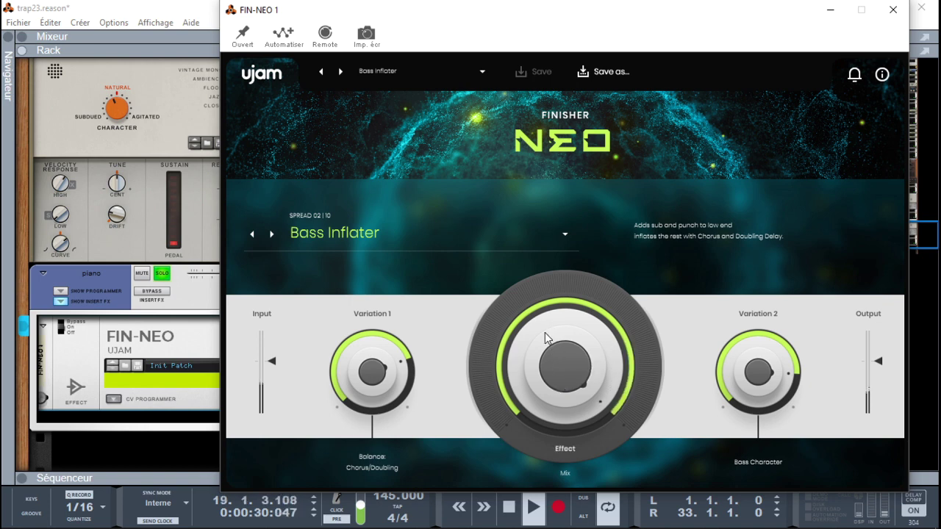
{"action": "left_click_drag", "start_coordinate": [395, 359], "coordinate": [376, 468]}
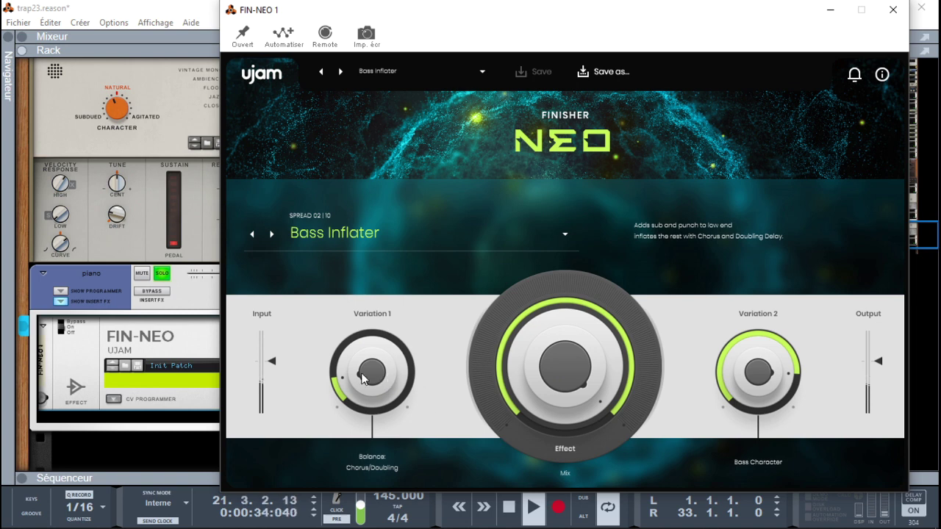
{"action": "key", "text": "space"}
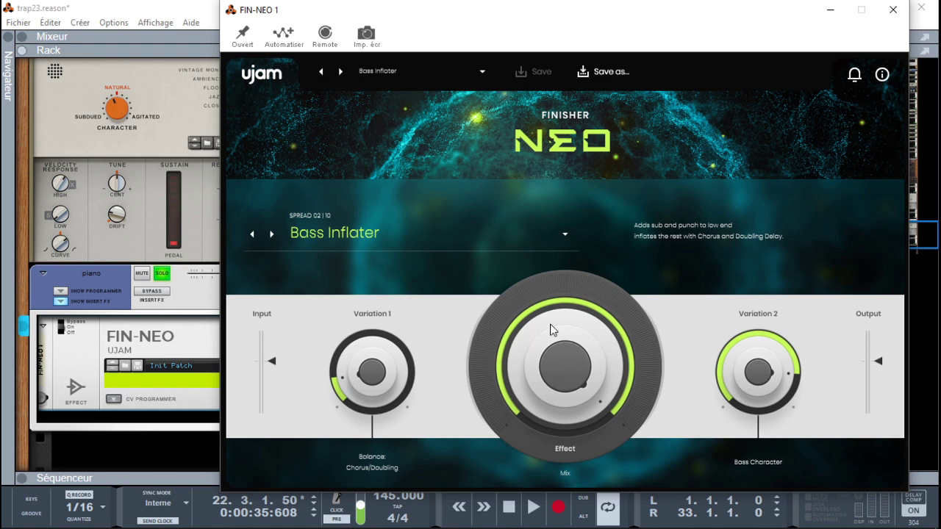
- Resume playback, reduce Bass Inflater's Effect, and set Balance: Chorus/Doubling to 81 and Bass Character to 50
{"action": "key", "text": "space"}
{"action": "left_click_drag", "start_coordinate": [570, 354], "coordinate": [542, 403]}
{"action": "left_click_drag", "start_coordinate": [387, 393], "coordinate": [373, 254]}
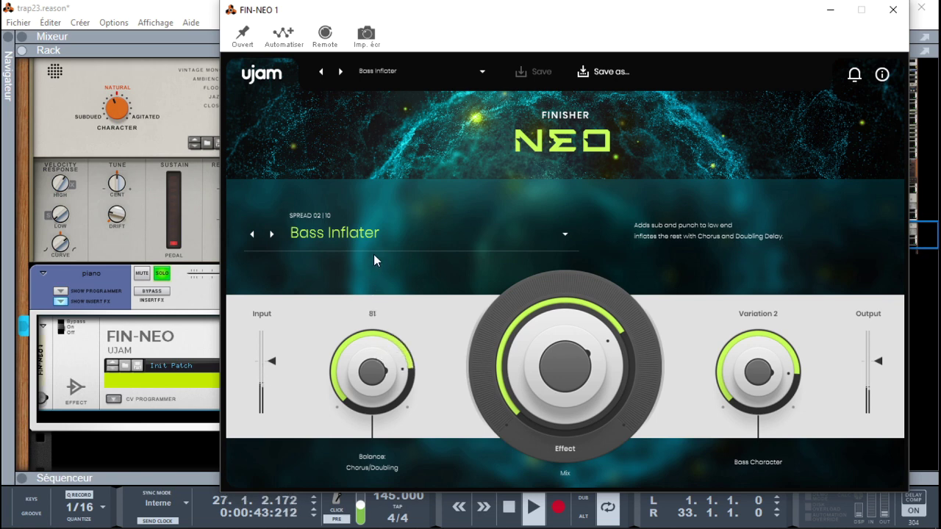
{"action": "left_click_drag", "start_coordinate": [790, 381], "coordinate": [762, 440]}
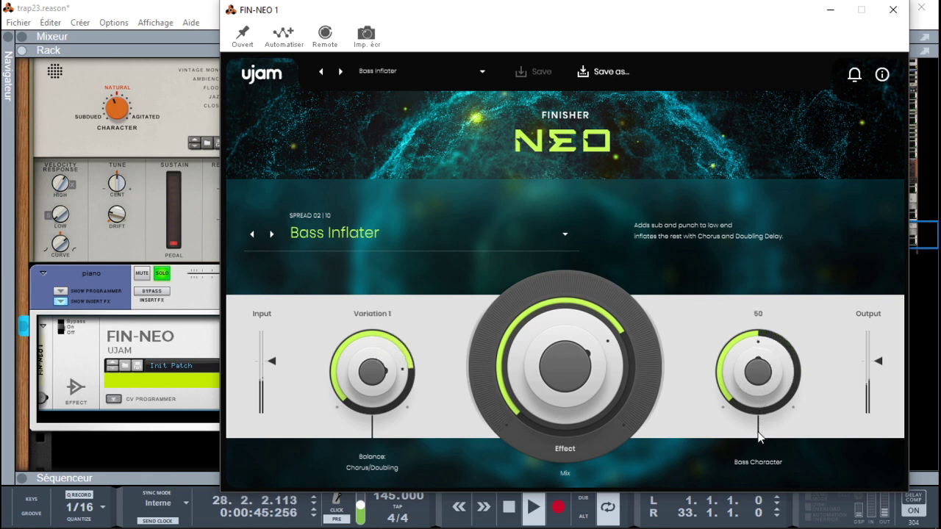
- Load the factory Spread preset 10 Mile View, set Echo/Reverb Balance to 18, reduce Natural -> Space, and slightly raise the Effect
{"action": "left_click", "coordinate": [405, 75]}
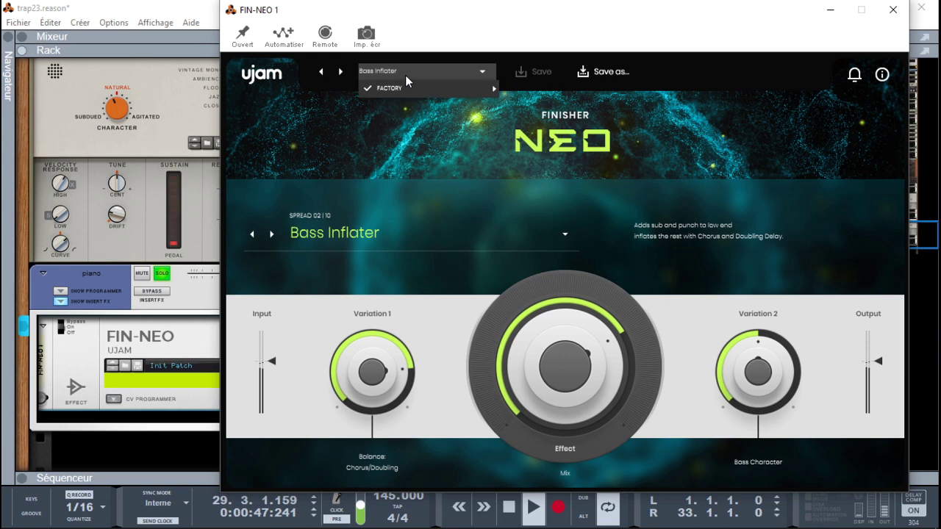
{"action": "mouse_move", "coordinate": [411, 92]}
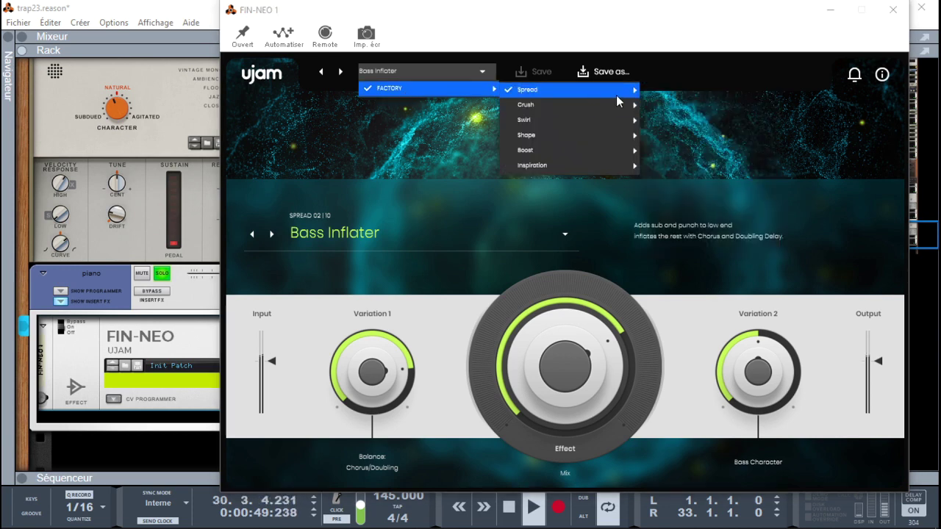
{"action": "left_click", "coordinate": [686, 94]}
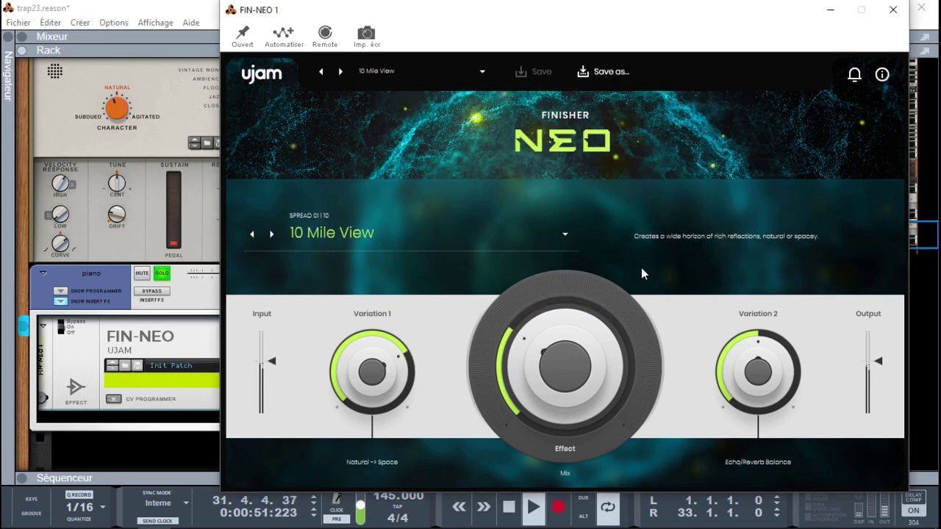
{"action": "mouse_move", "coordinate": [560, 397]}
{"action": "left_mouse_down"}
{"action": "mouse_move", "coordinate": [557, 371]}
{"action": "mouse_move", "coordinate": [560, 400]}
{"action": "left_mouse_up"}
{"action": "left_click_drag", "start_coordinate": [794, 365], "coordinate": [751, 426]}
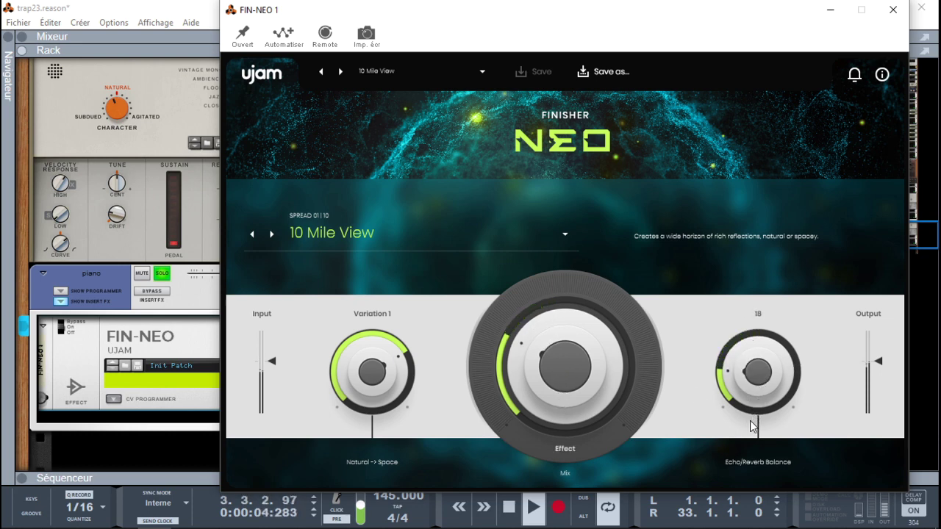
{"action": "left_click_drag", "start_coordinate": [394, 371], "coordinate": [397, 434]}
{"action": "left_click_drag", "start_coordinate": [522, 381], "coordinate": [523, 358]}
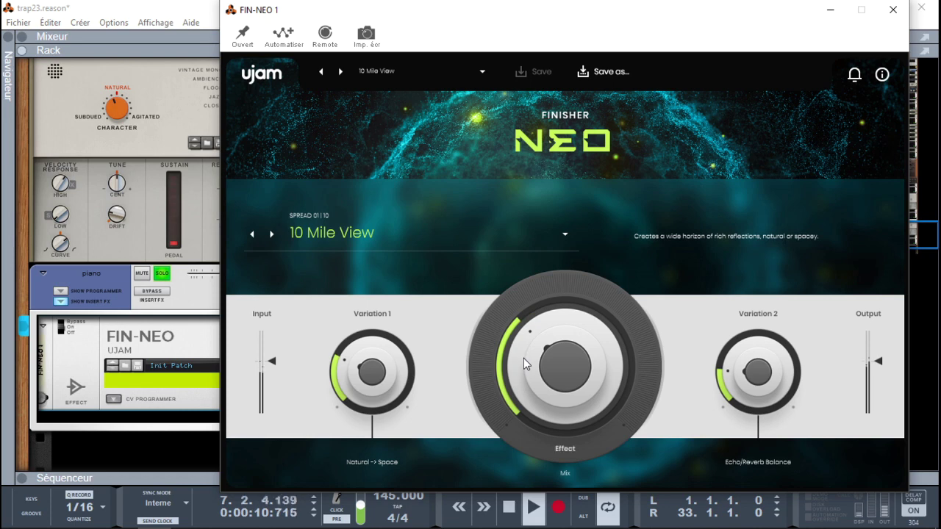
- Advance past Bass Inflater to the Big Hair preset and raise its Effect
{"action": "left_click", "coordinate": [342, 74]}
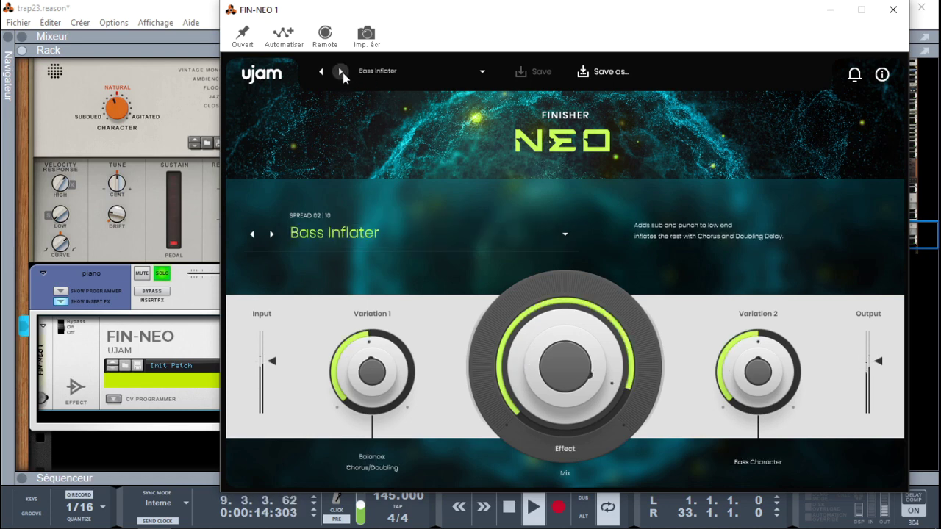
{"action": "left_click", "coordinate": [342, 73]}
{"action": "left_click_drag", "start_coordinate": [524, 363], "coordinate": [520, 329]}
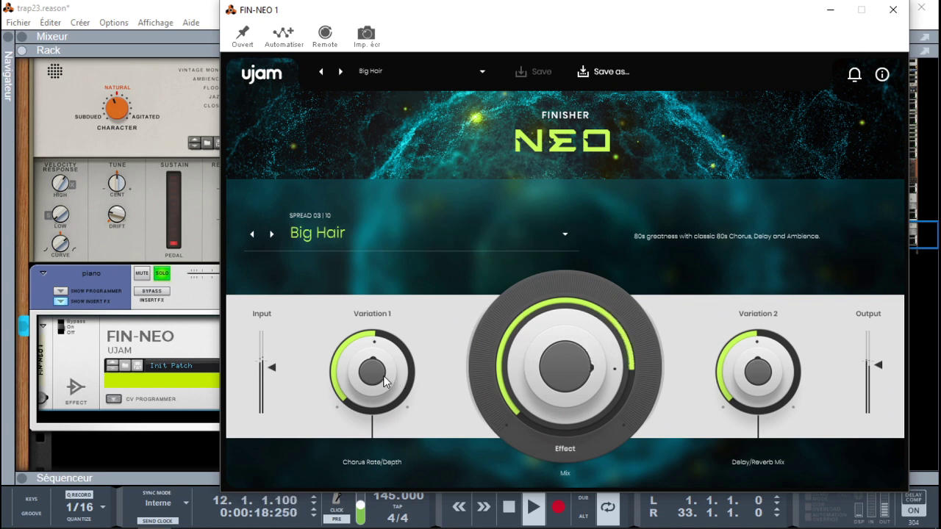